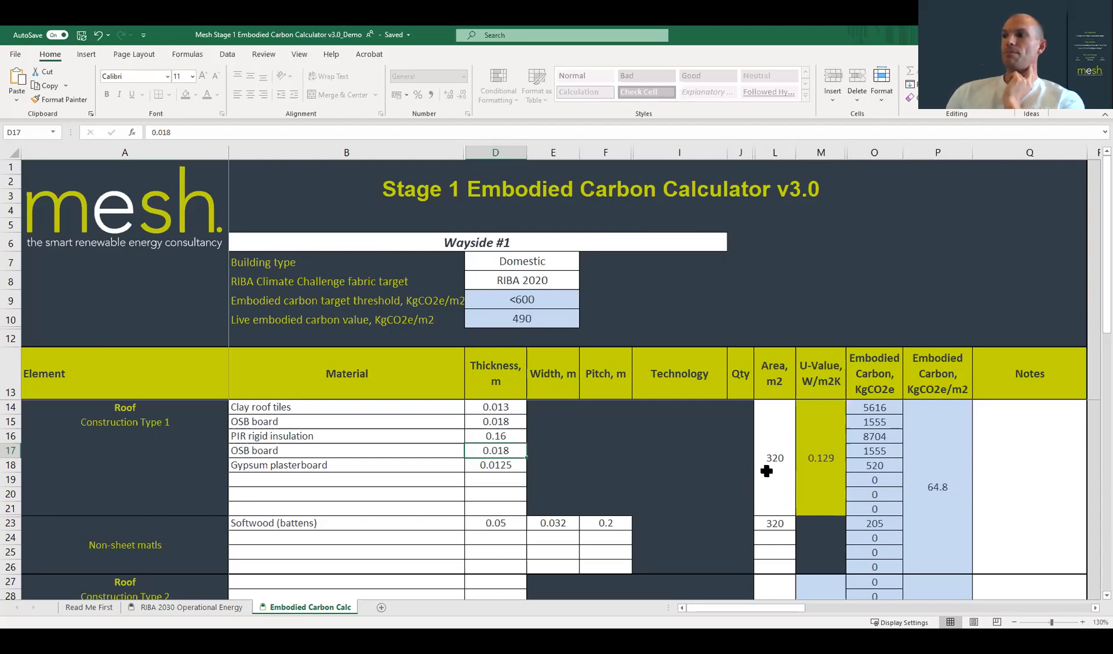
Review the element sections down to Floor (Ground) and read the note on its area cell
scroll(724, 483, "down", 9)
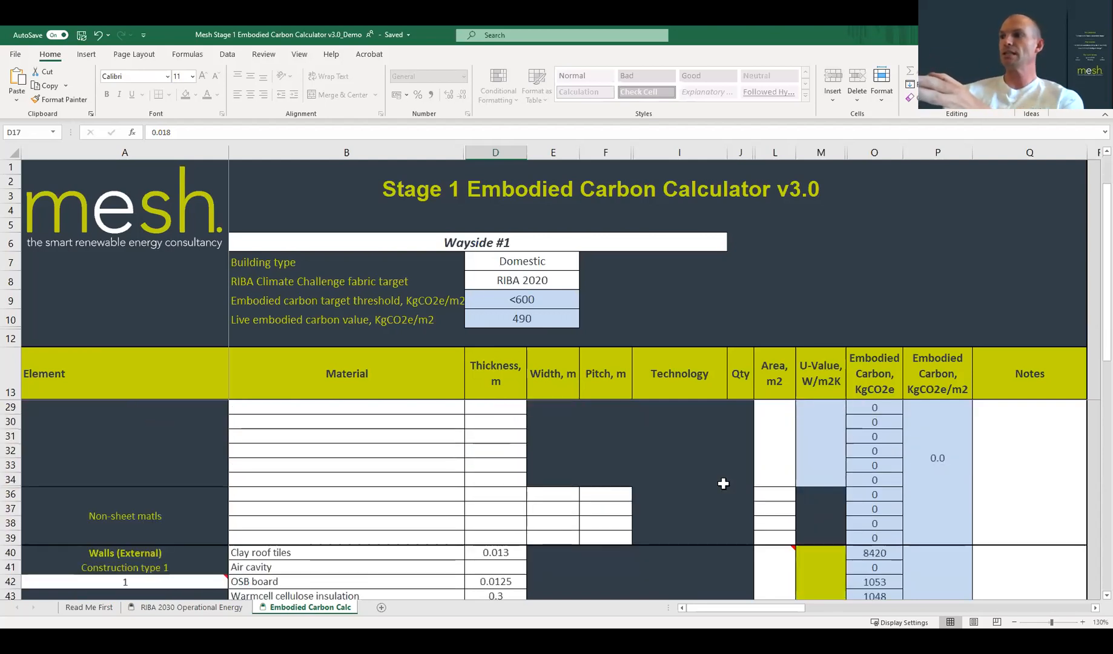
scroll(723, 483, "down", 14)
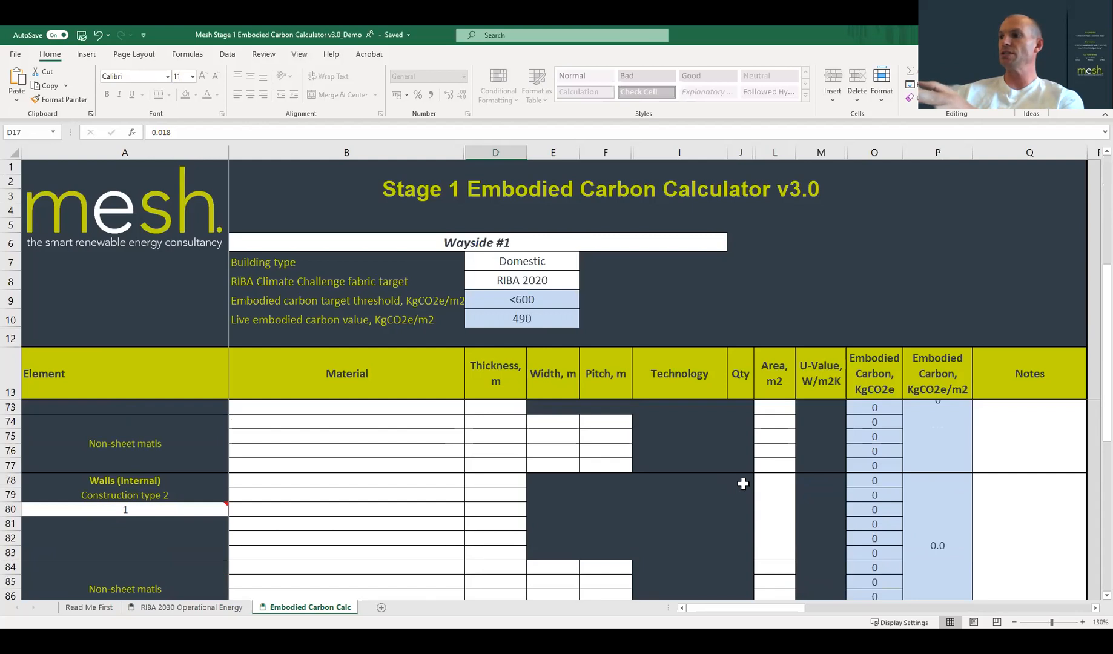
scroll(757, 497, "down", 3)
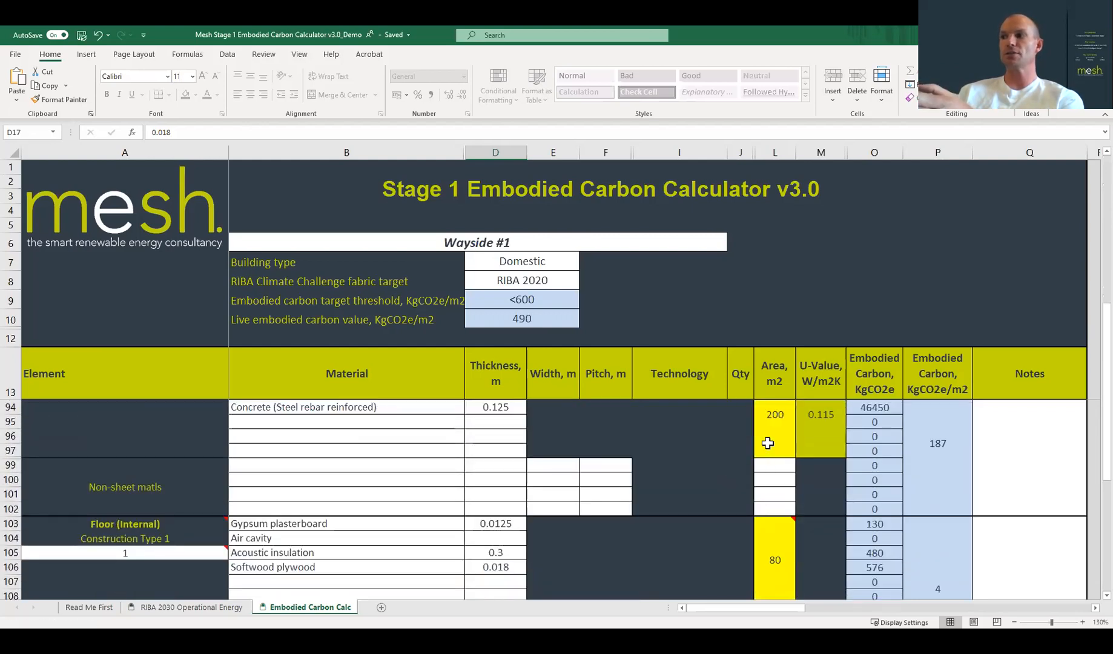
scroll(697, 446, "up", 1)
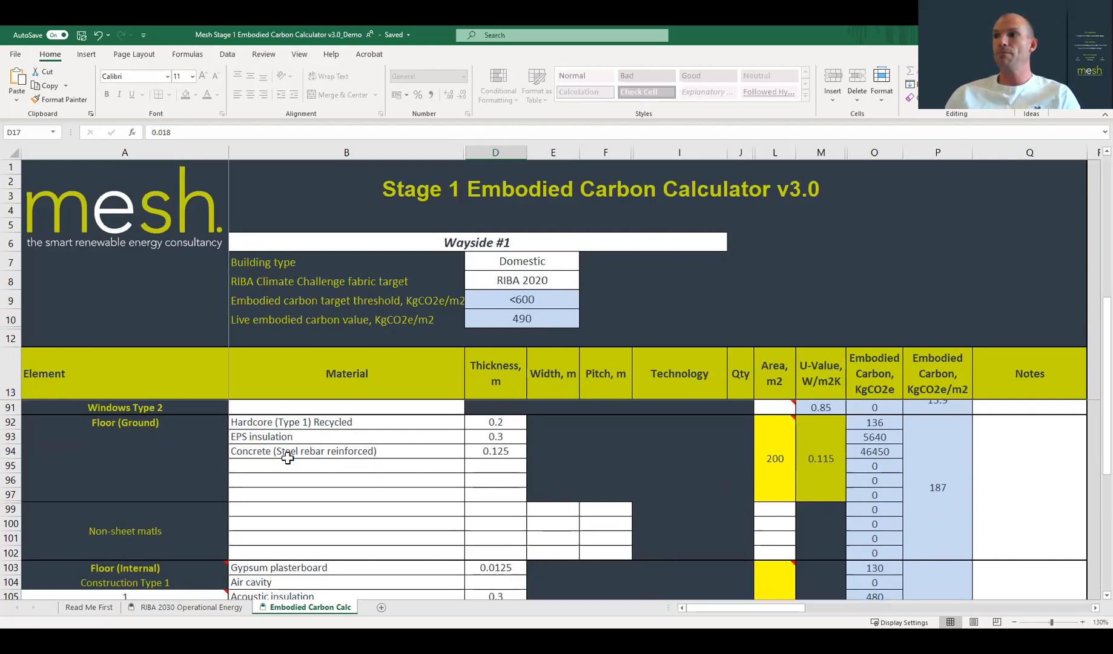
left_click(778, 461)
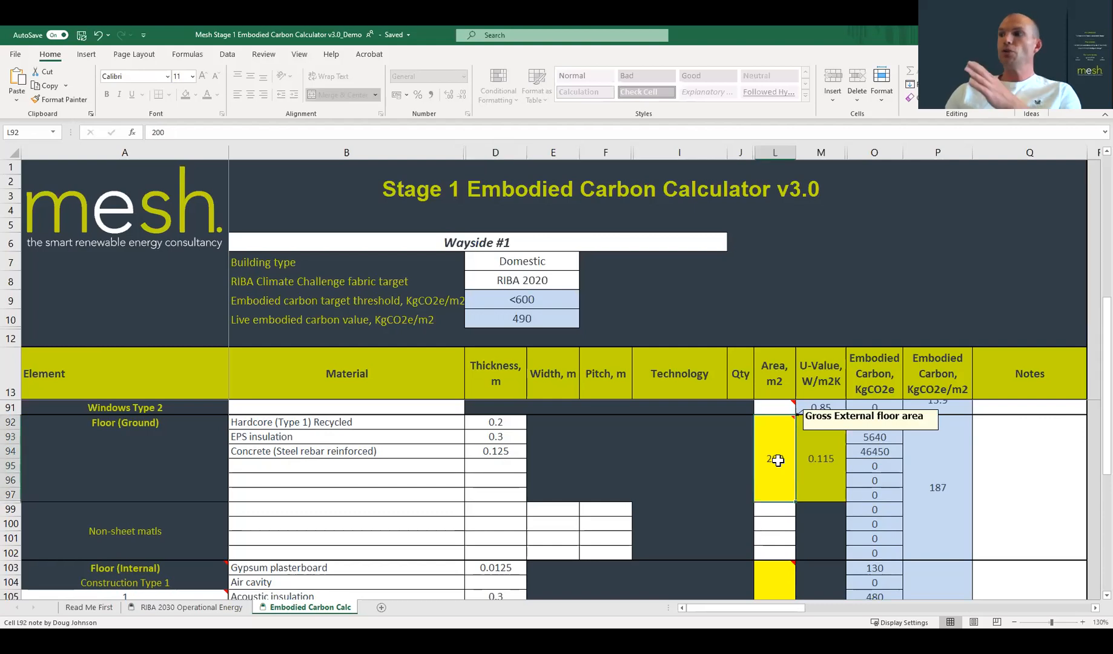
scroll(778, 464, "down", 3)
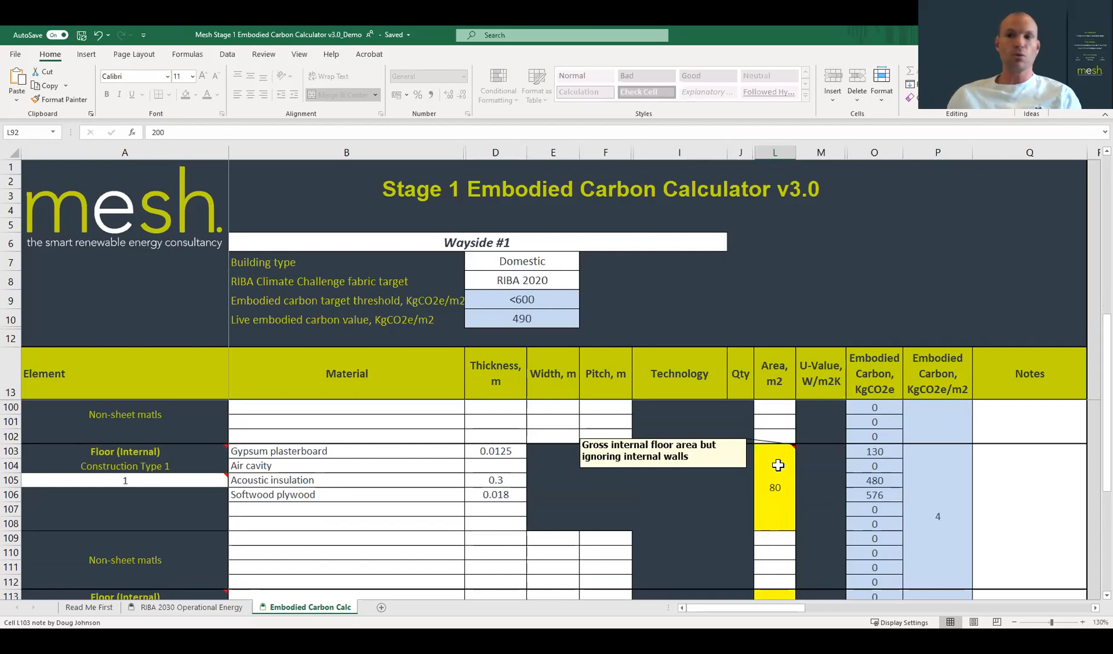
scroll(777, 464, "up", 4)
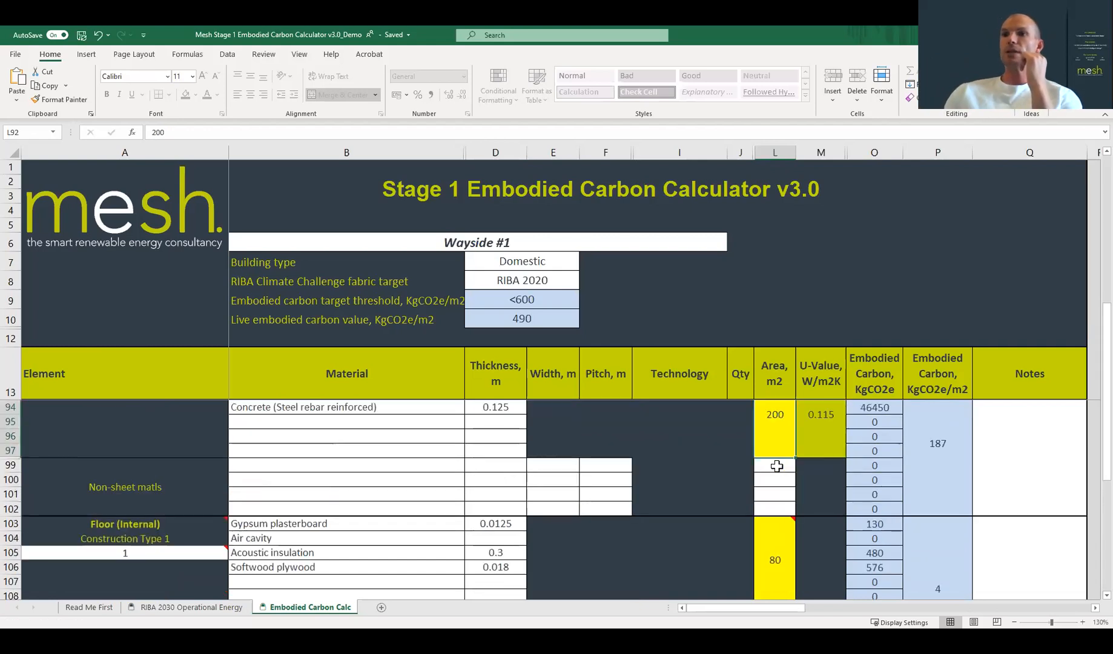
mouse_move(780, 503)
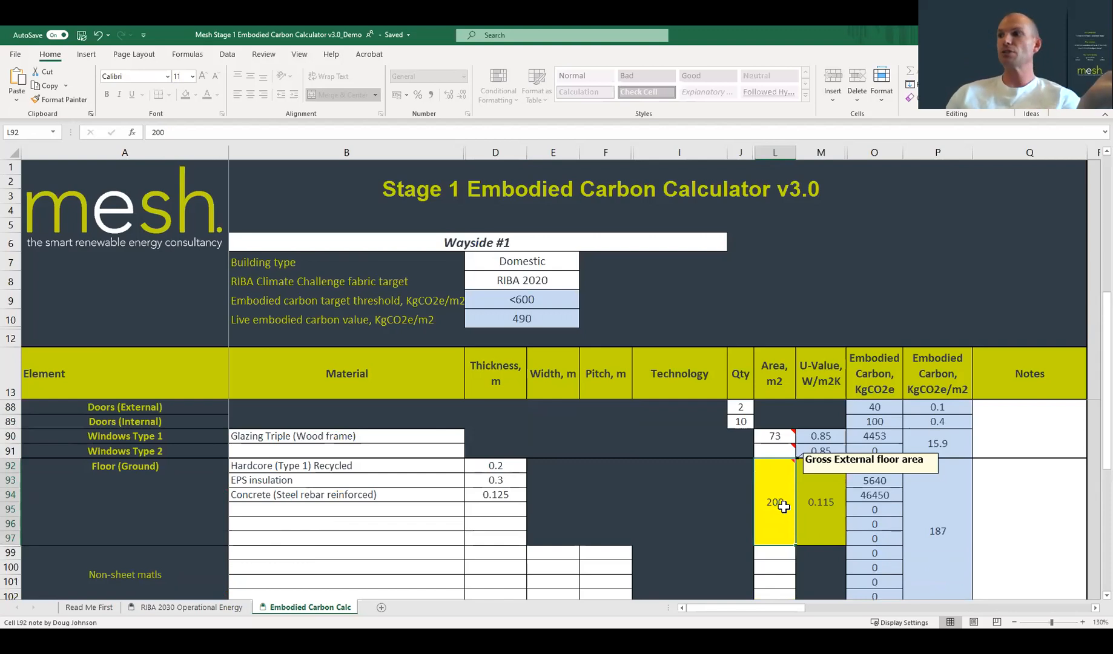
Read the area note for Floor (Internal) Construction Type 1 and look over the Construction Type 2 area cells
scroll(781, 505, "down", 4)
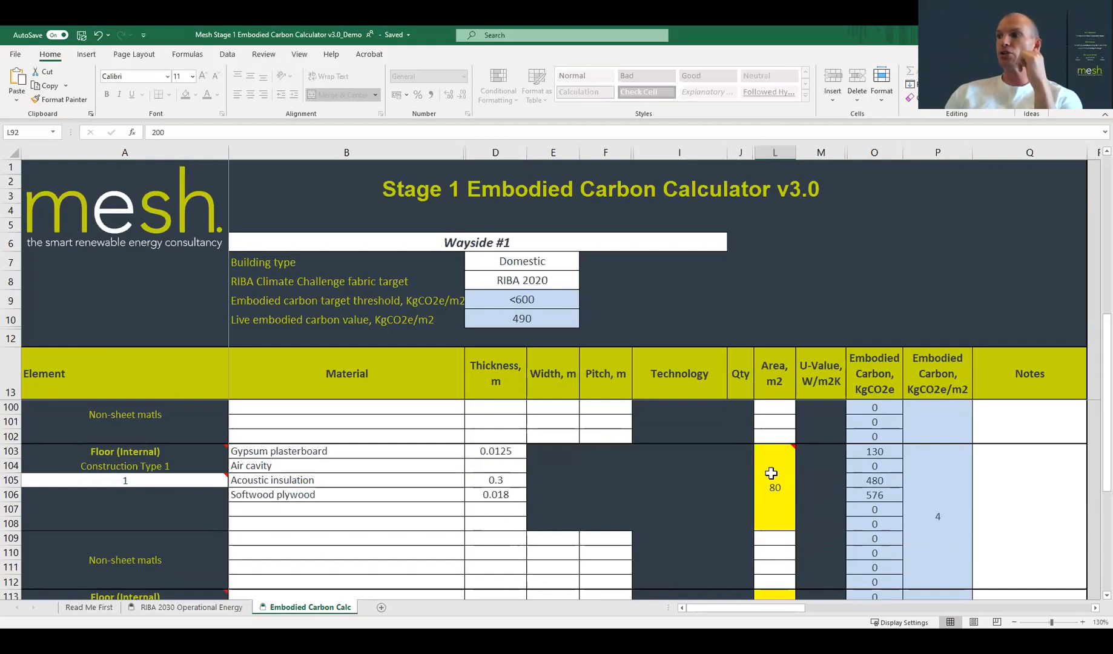
mouse_move(777, 456)
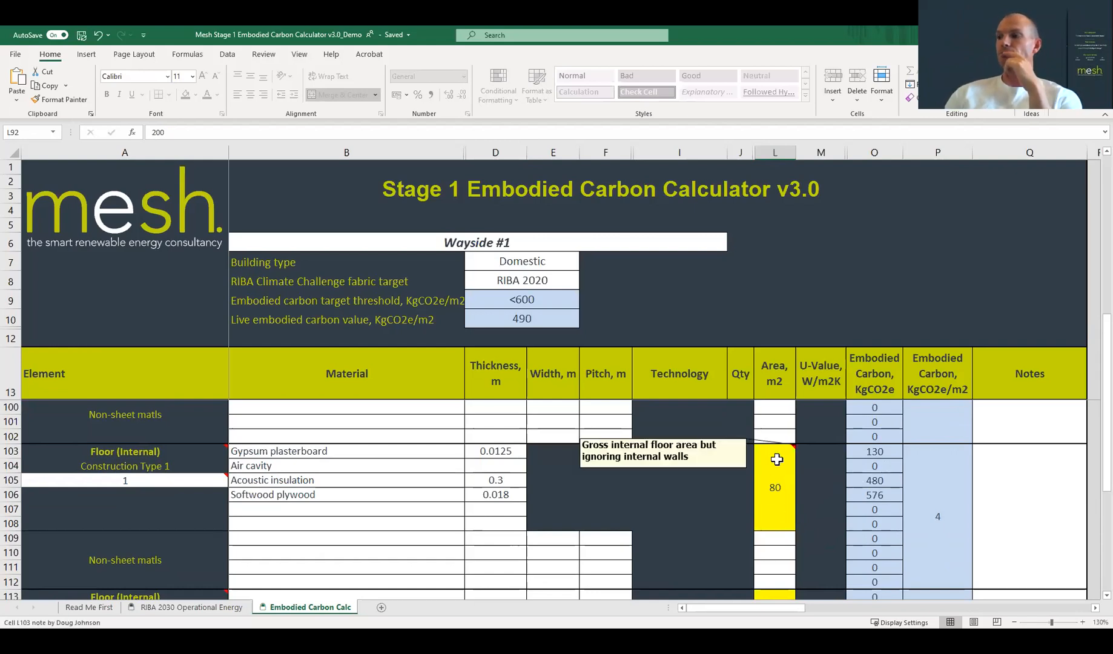
scroll(852, 496, "down", 4)
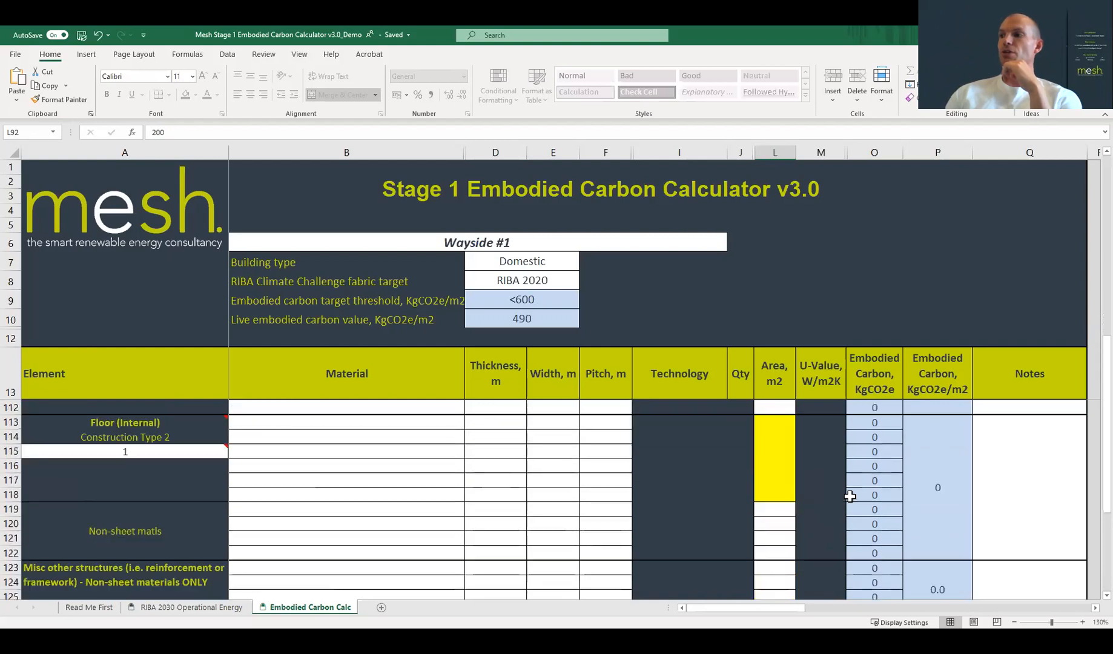
scroll(780, 482, "up", 2)
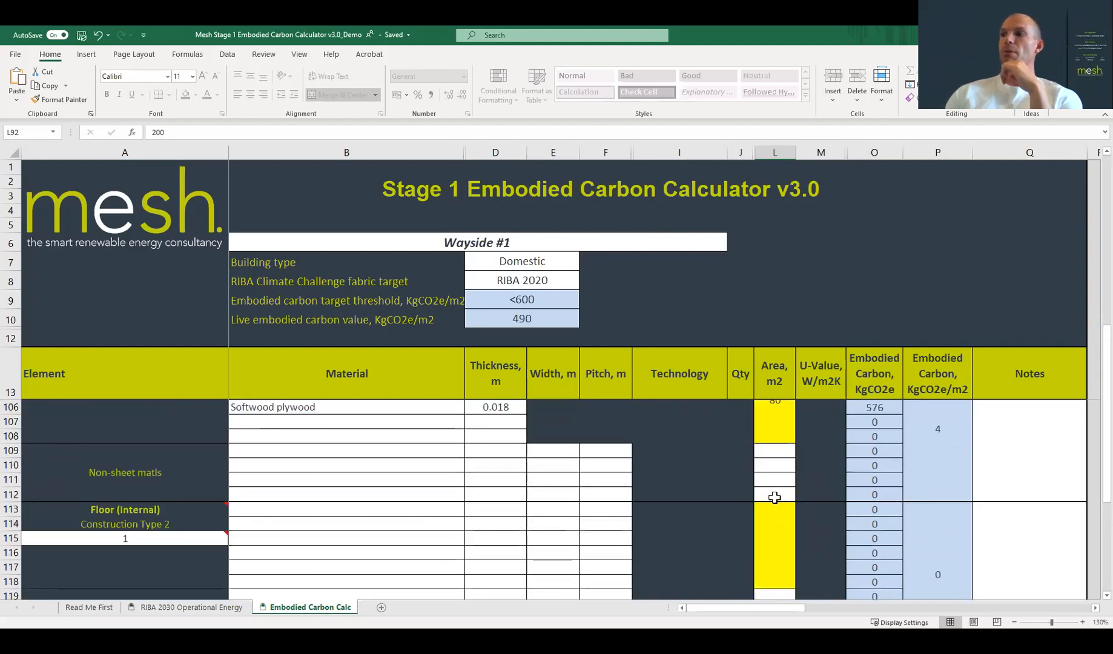
scroll(780, 486, "up", 3)
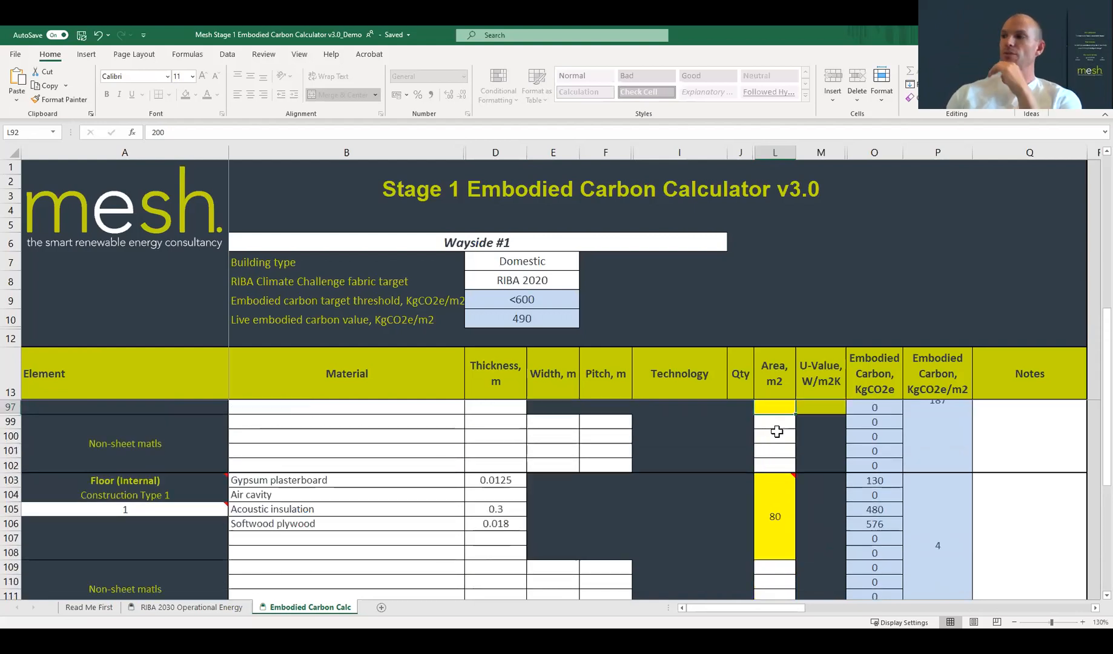
Review the roof section's areas and read the area note for Walls (External) Construction type 1
scroll(777, 425, "up", 4)
scroll(788, 528, "up", 20)
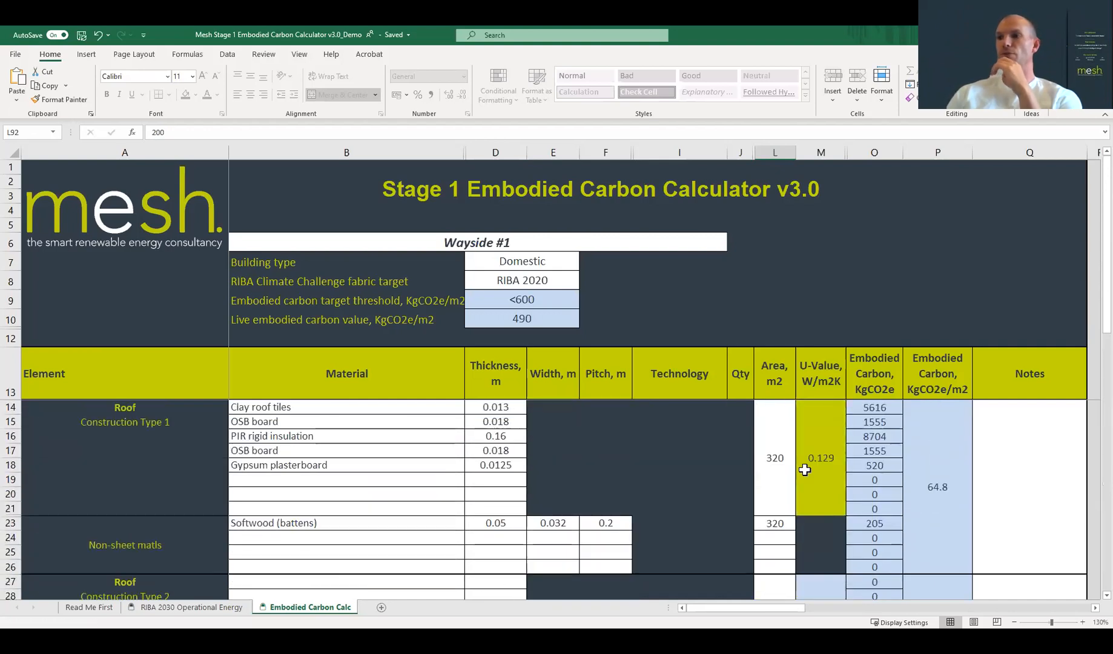
scroll(360, 500, "down", 4)
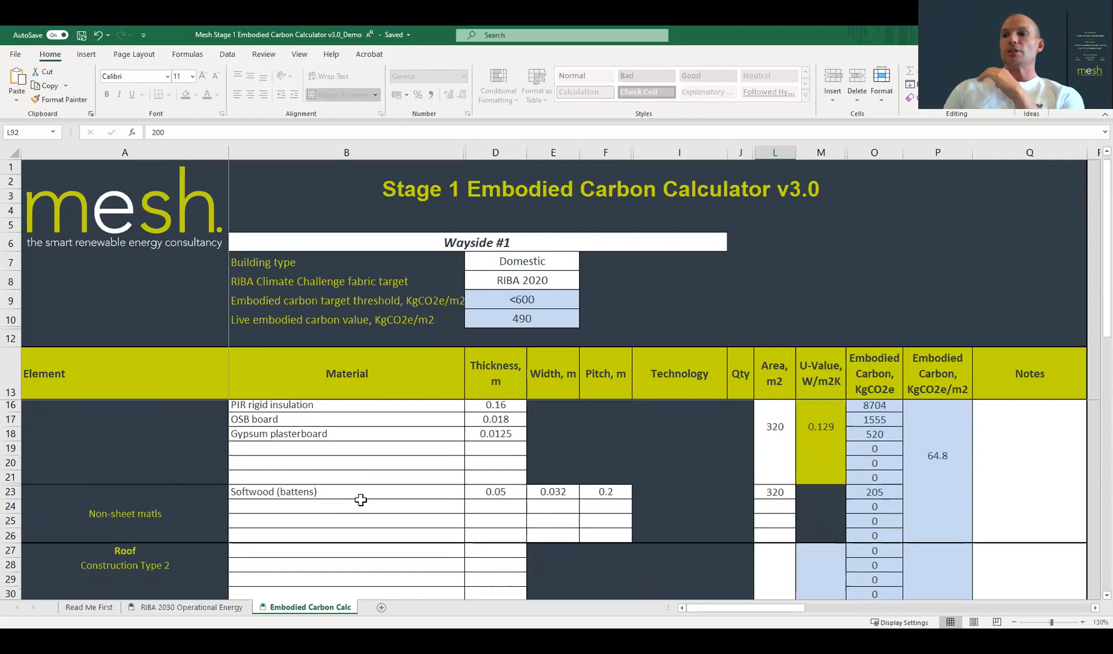
scroll(415, 517, "down", 3)
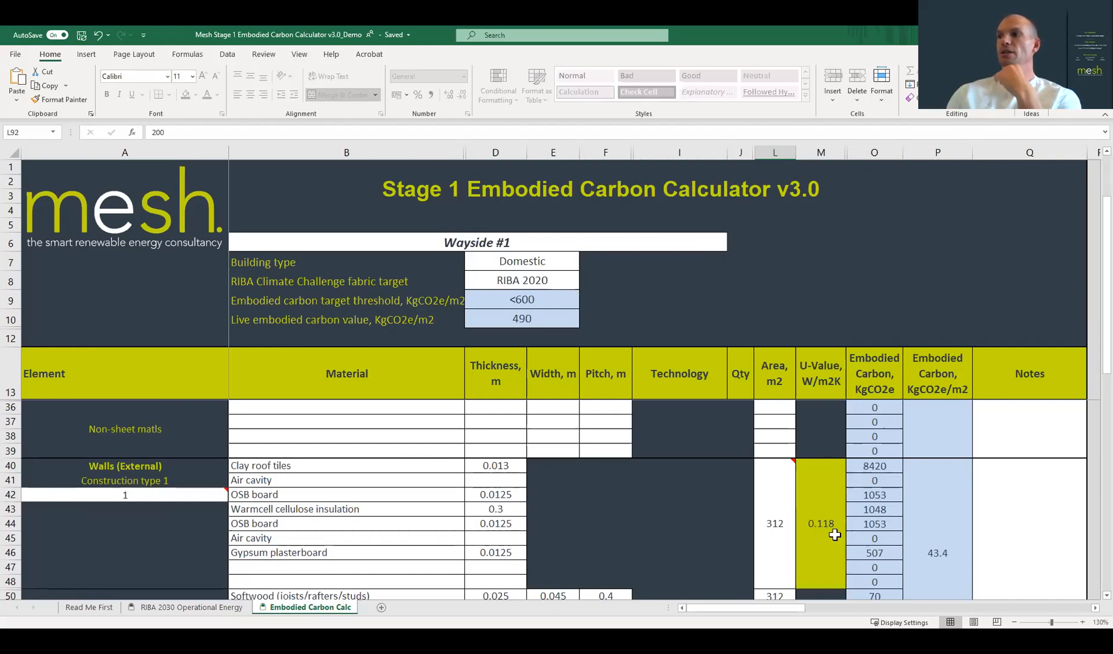
left_click(767, 536)
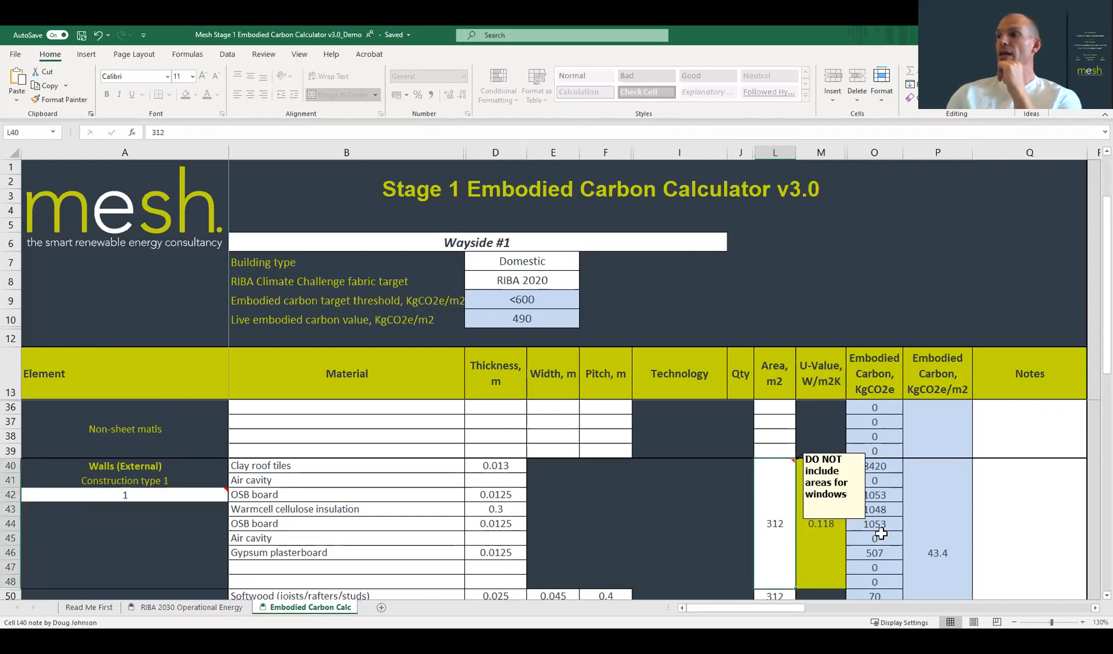
Set the element multiplier of Walls (External) Construction type 1 to 10 and check its effect on embodied carbon
scroll(925, 515, "down", 1)
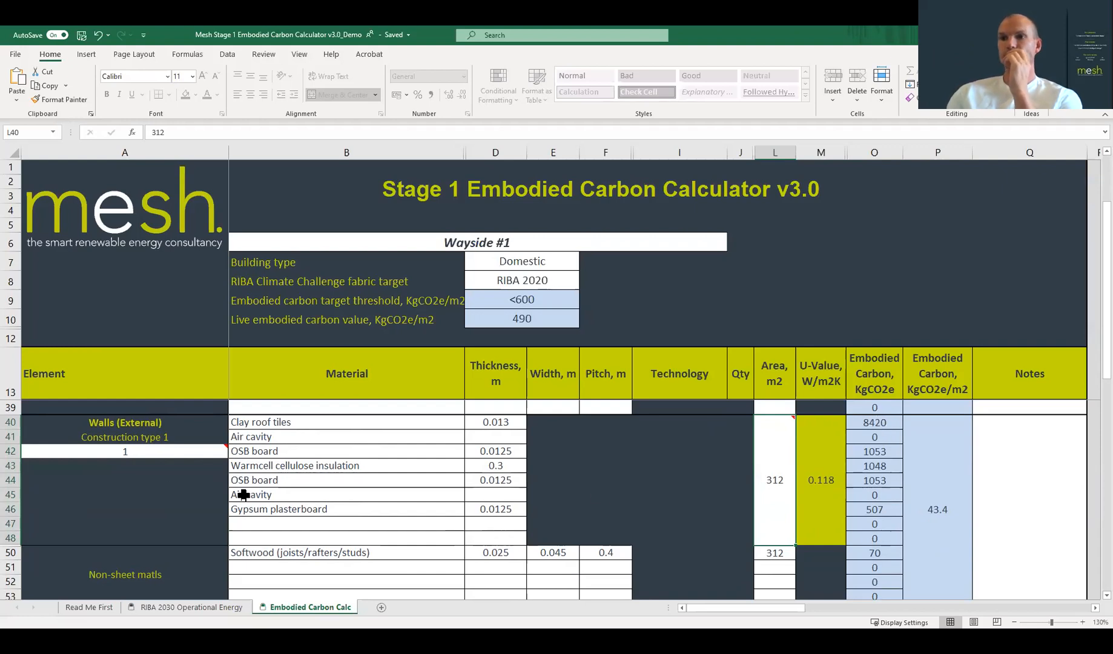
left_click(166, 450)
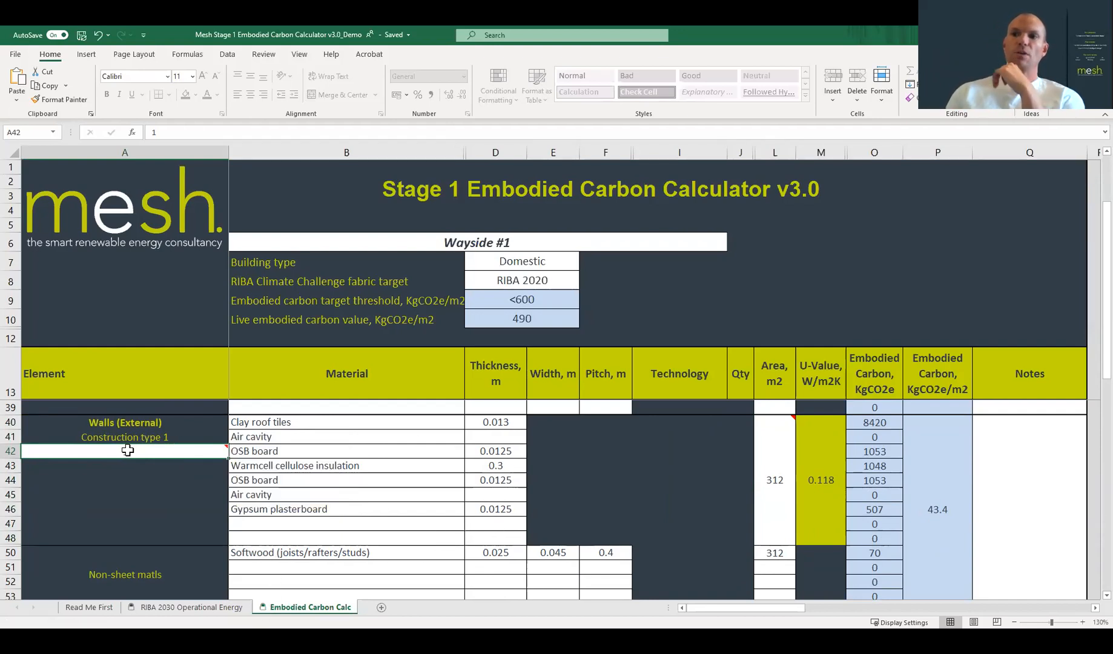
mouse_move(126, 448)
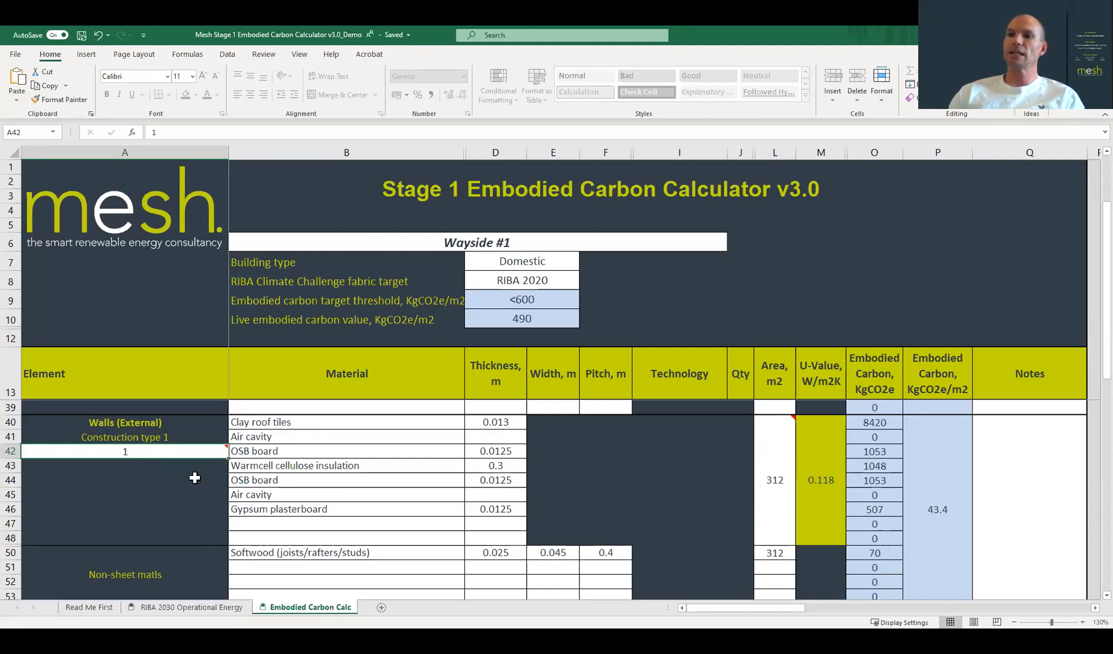
double_click(133, 452)
type("0")
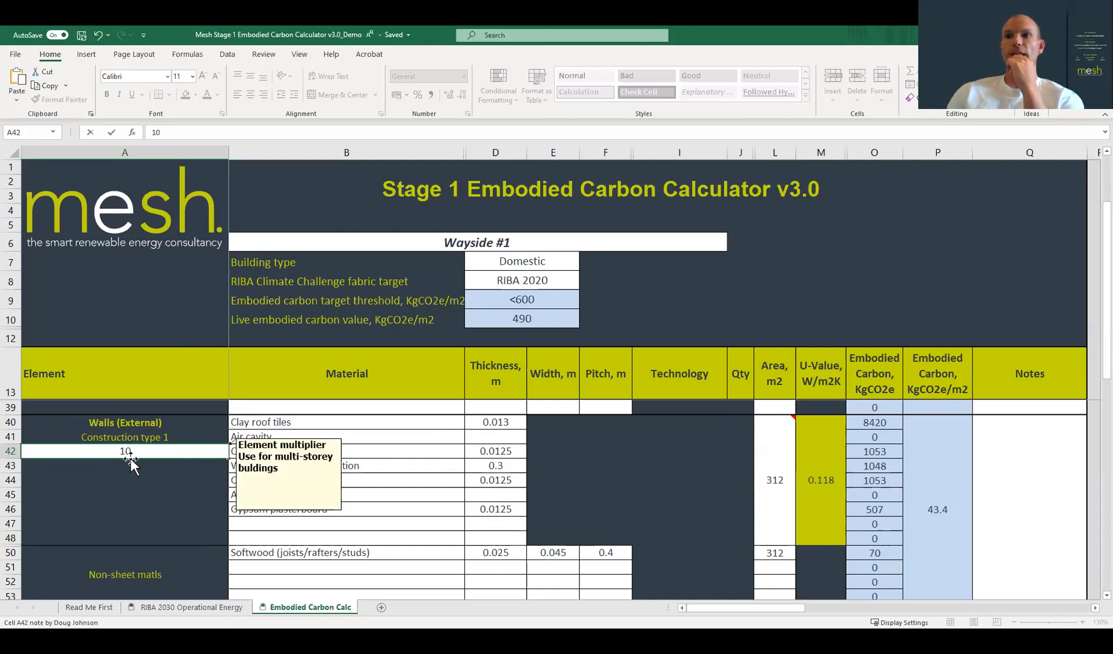
key("Return")
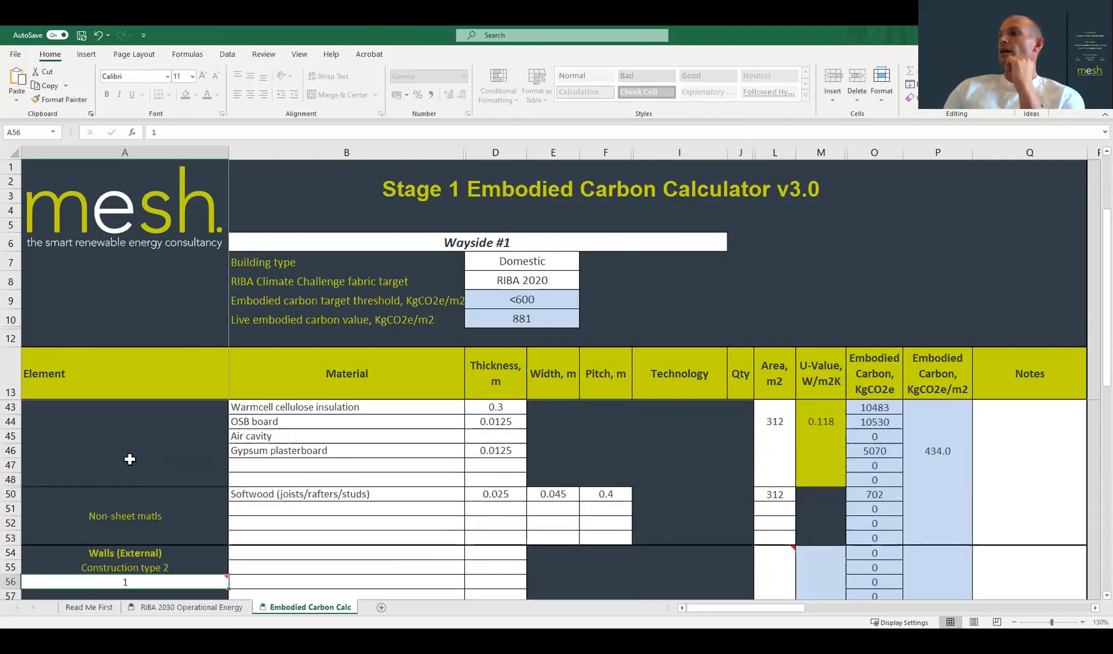
scroll(273, 463, "up", 4)
scroll(273, 464, "down", 2)
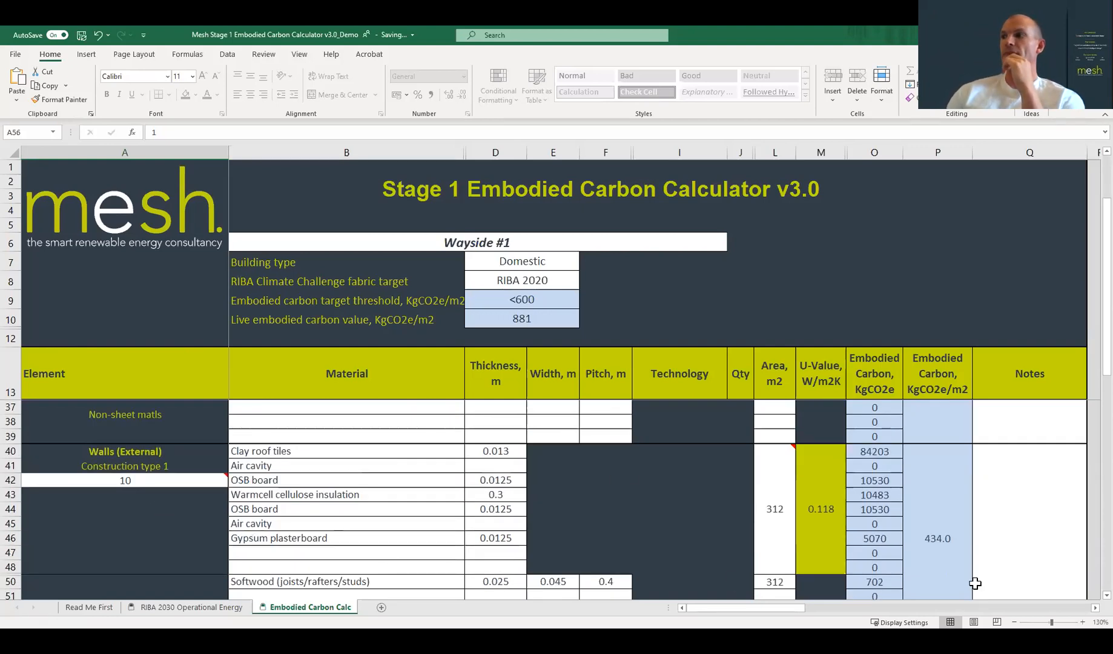
Set the element multiplier of Walls (External) Construction type 1 back to 1
mouse_move(141, 484)
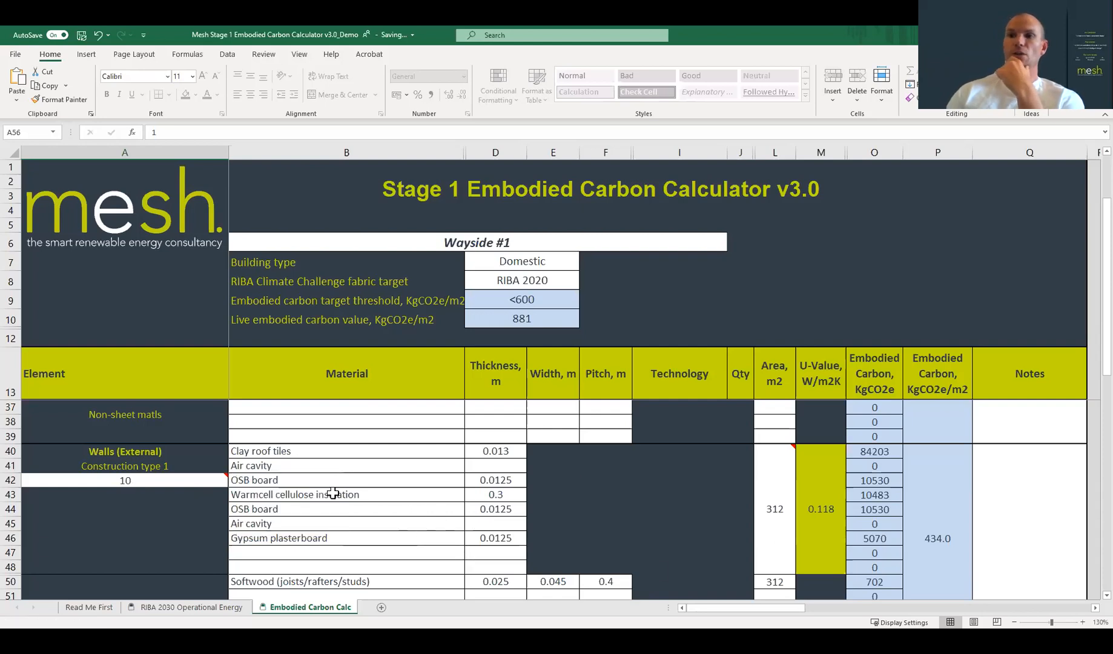
left_click(133, 479)
type("1")
key("Return")
Look over the element multiplier cells for the other external walls, internal walls and internal floors, ending at the external wall build-up
scroll(151, 493, "down", 3)
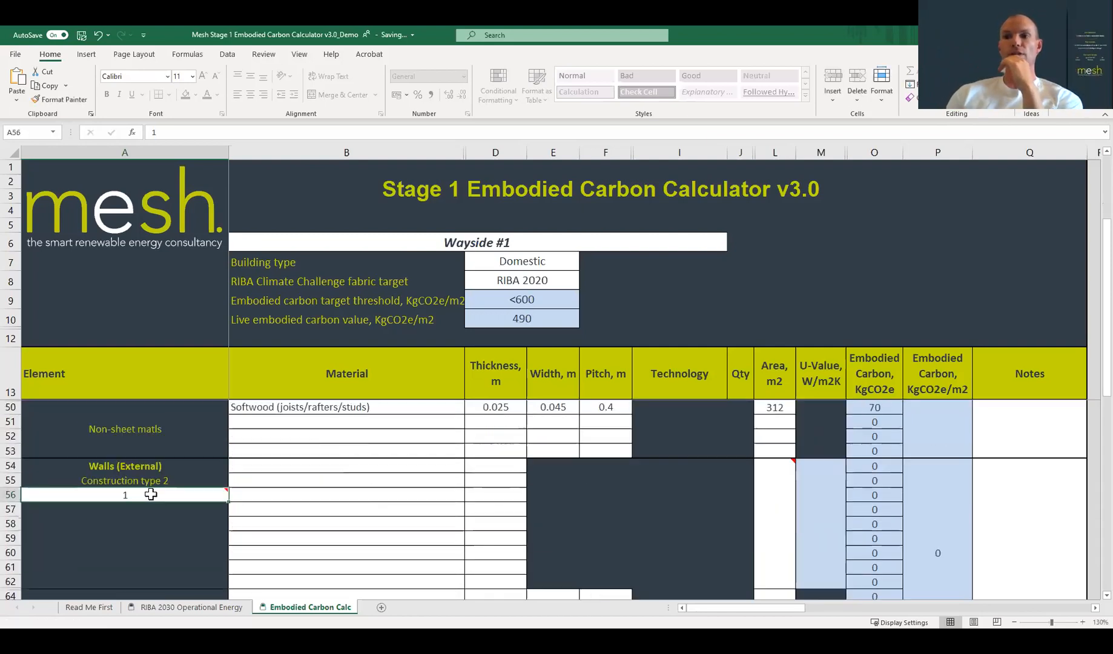
scroll(159, 512, "down", 7)
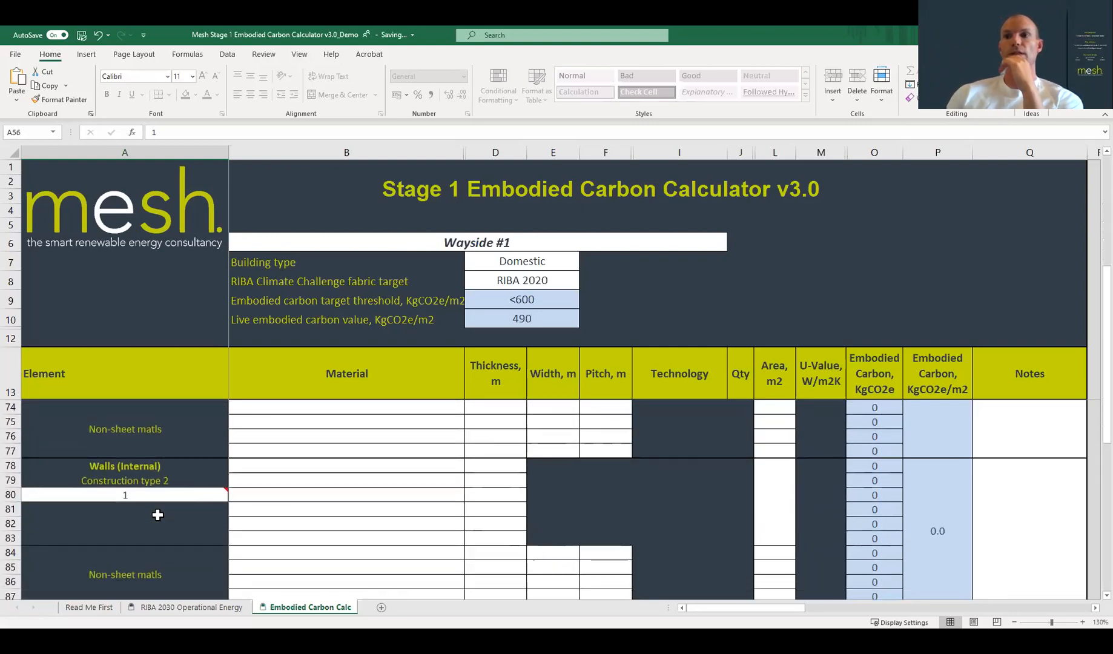
scroll(157, 515, "down", 2)
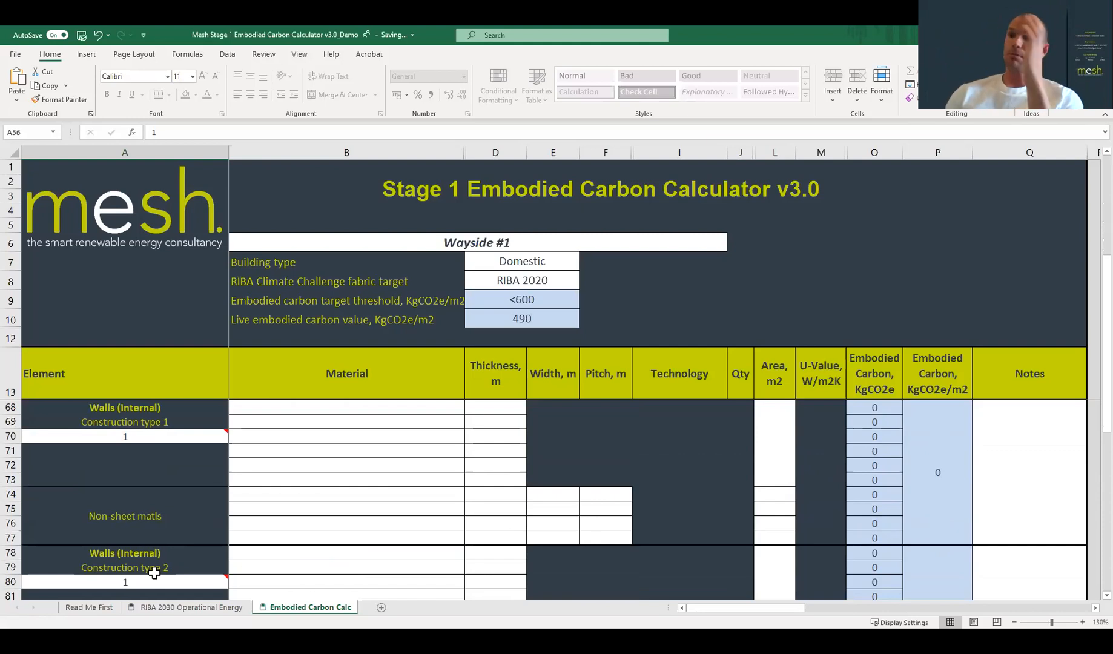
scroll(166, 516, "down", 9)
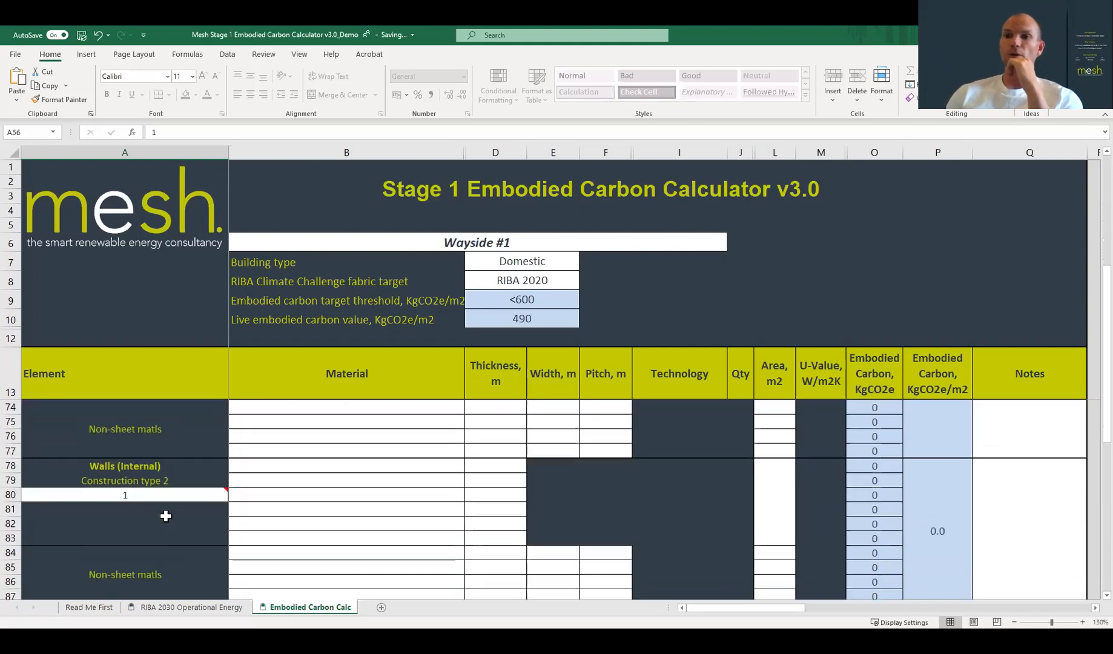
scroll(167, 514, "up", 1)
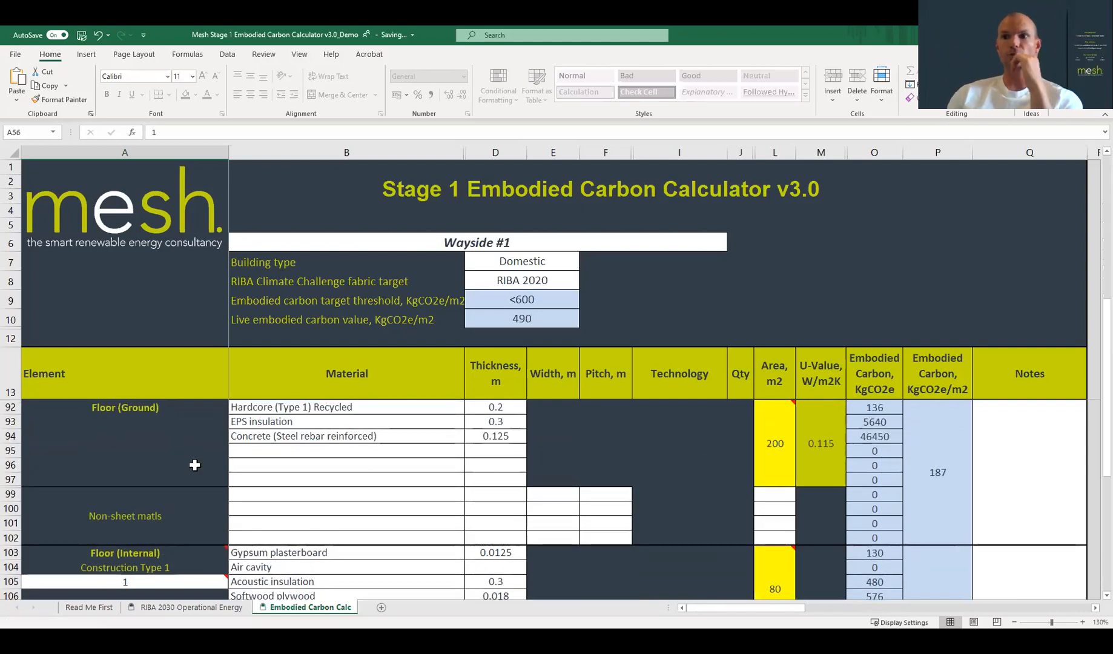
scroll(195, 462, "down", 3)
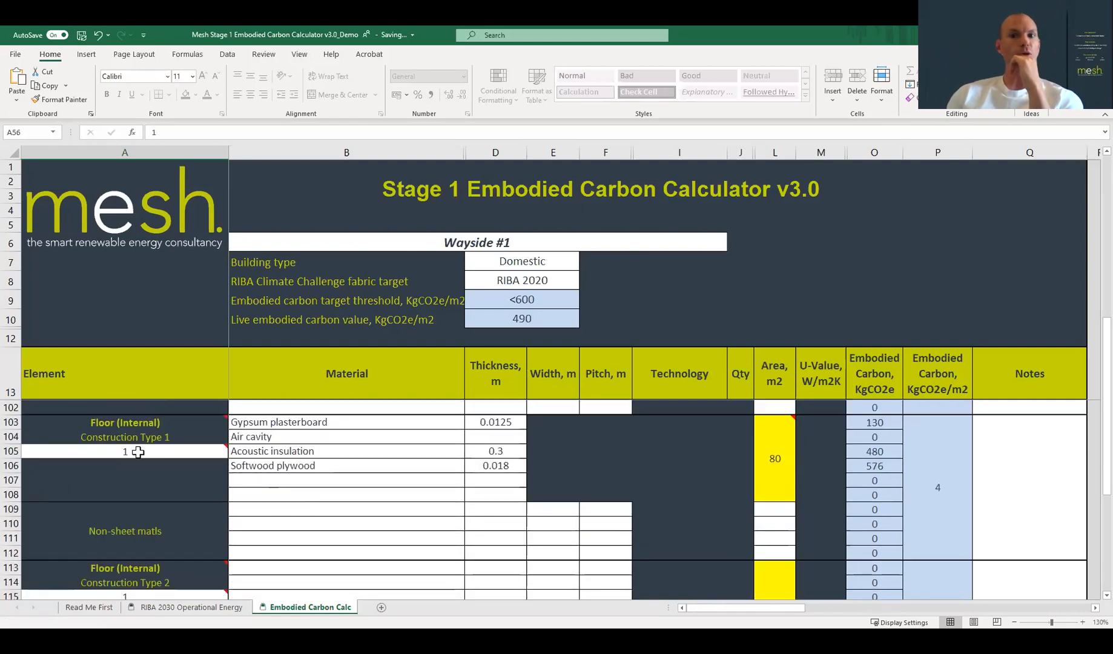
scroll(131, 463, "up", 8)
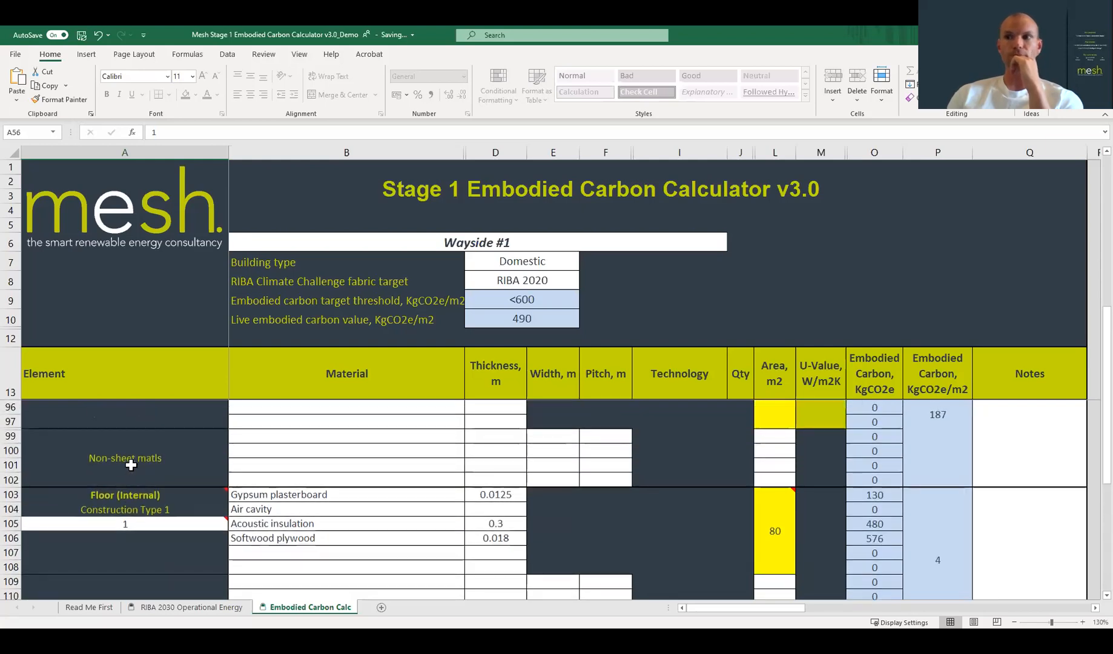
scroll(281, 478, "up", 9)
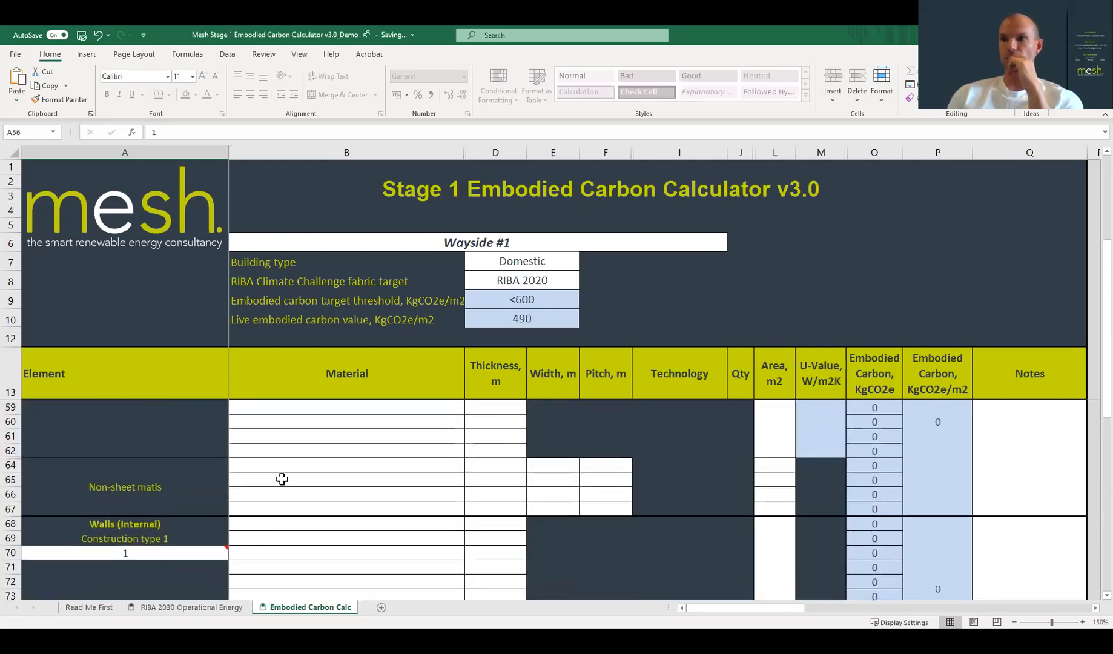
scroll(283, 479, "up", 2)
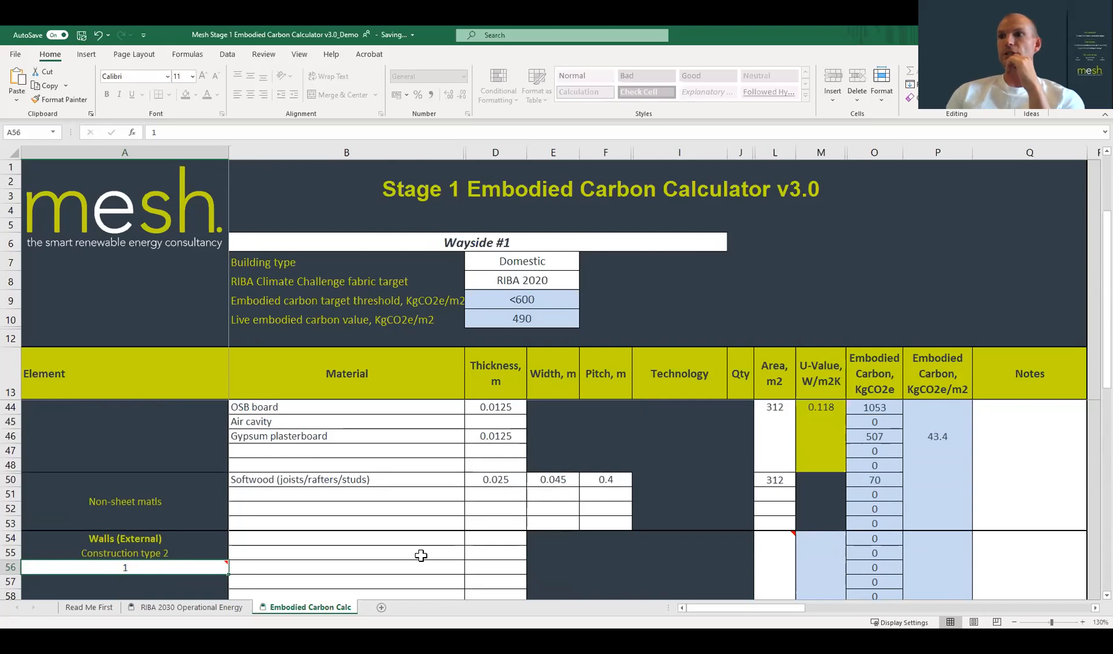
scroll(298, 432, "up", 3)
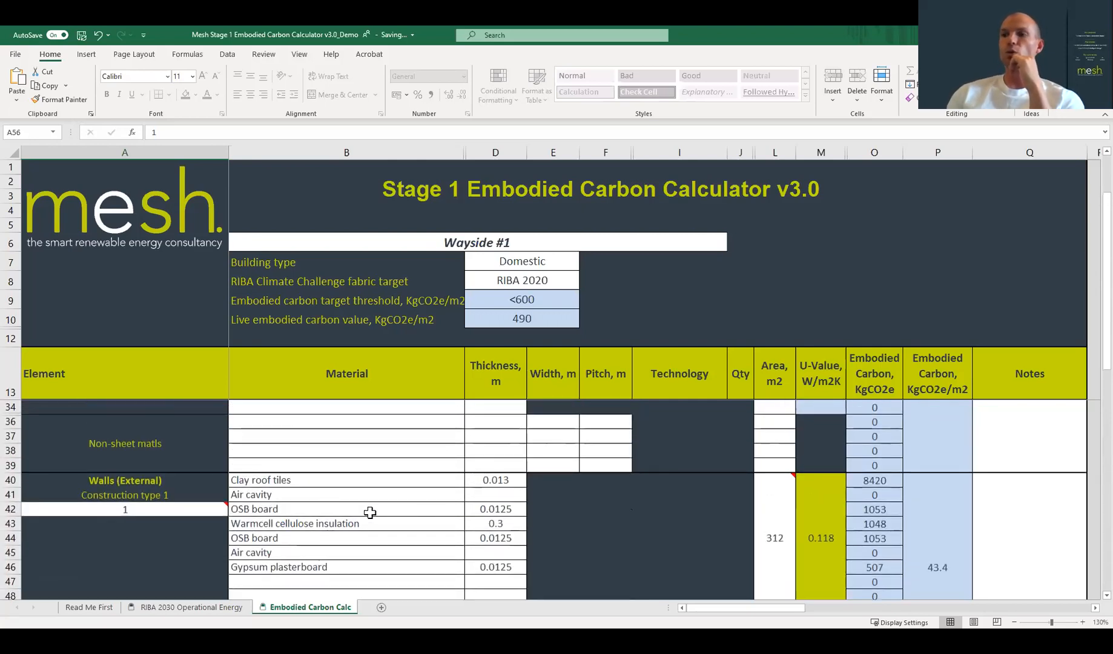
scroll(368, 502, "down", 2)
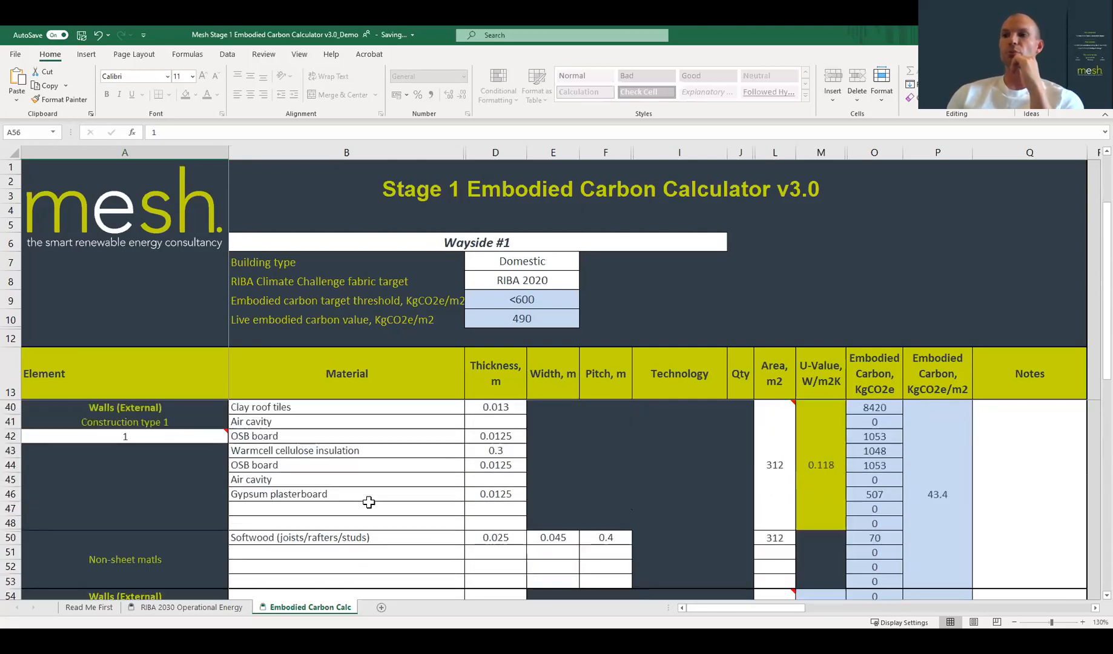
Set the quantity of external doors to 4 and check the effect on their embodied carbon
scroll(303, 508, "up", 2)
scroll(304, 508, "up", 1)
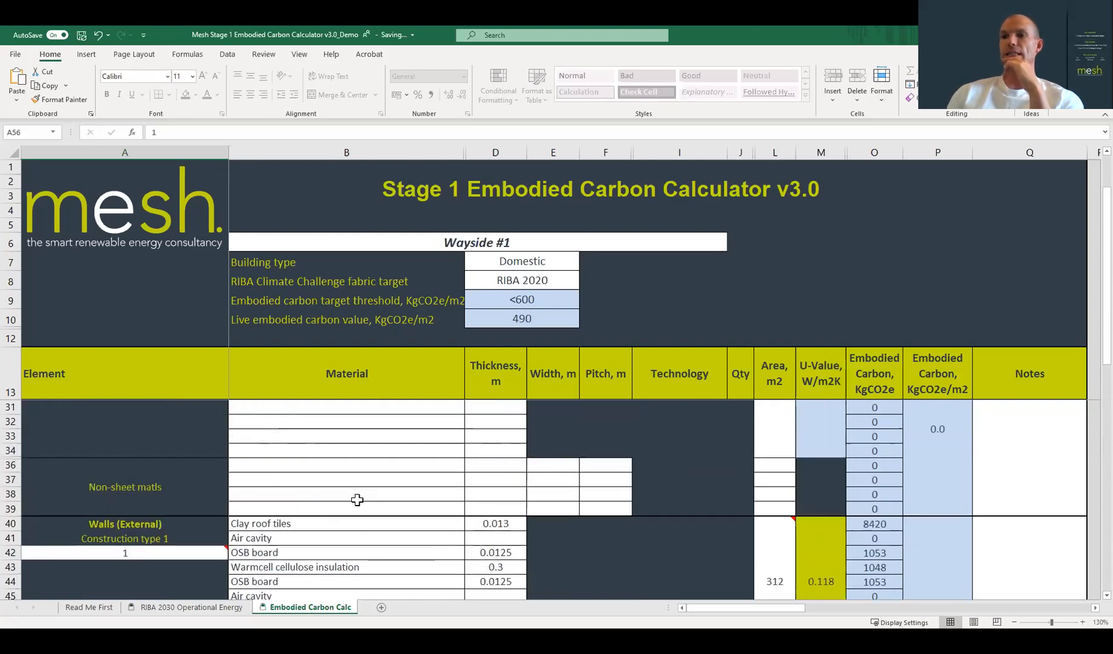
scroll(356, 500, "down", 3)
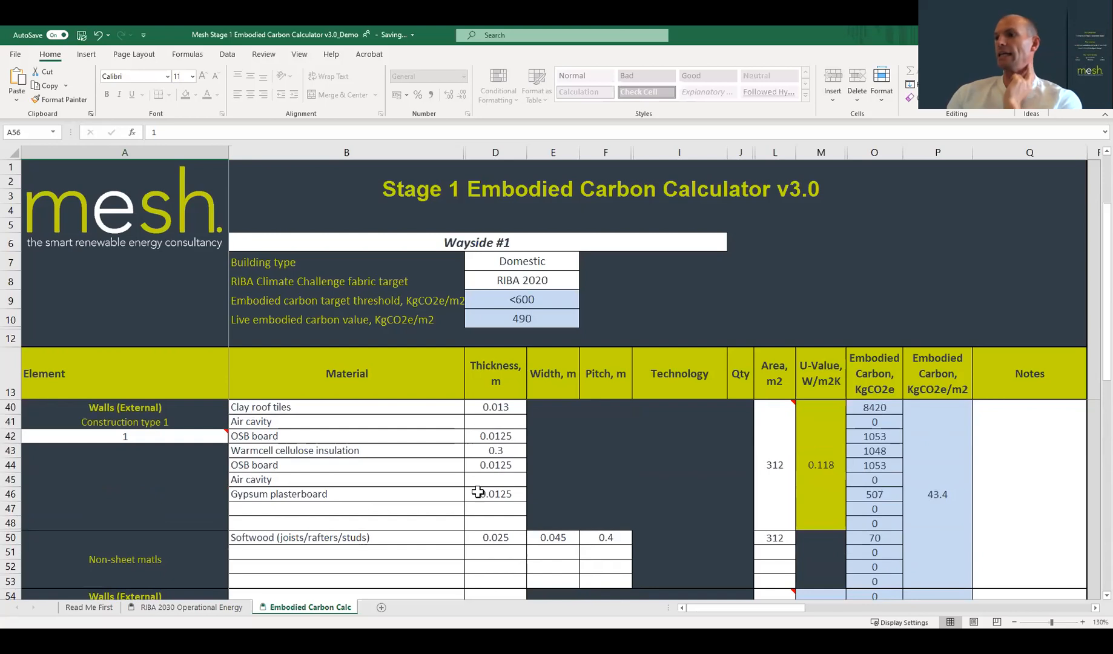
scroll(450, 456, "down", 4)
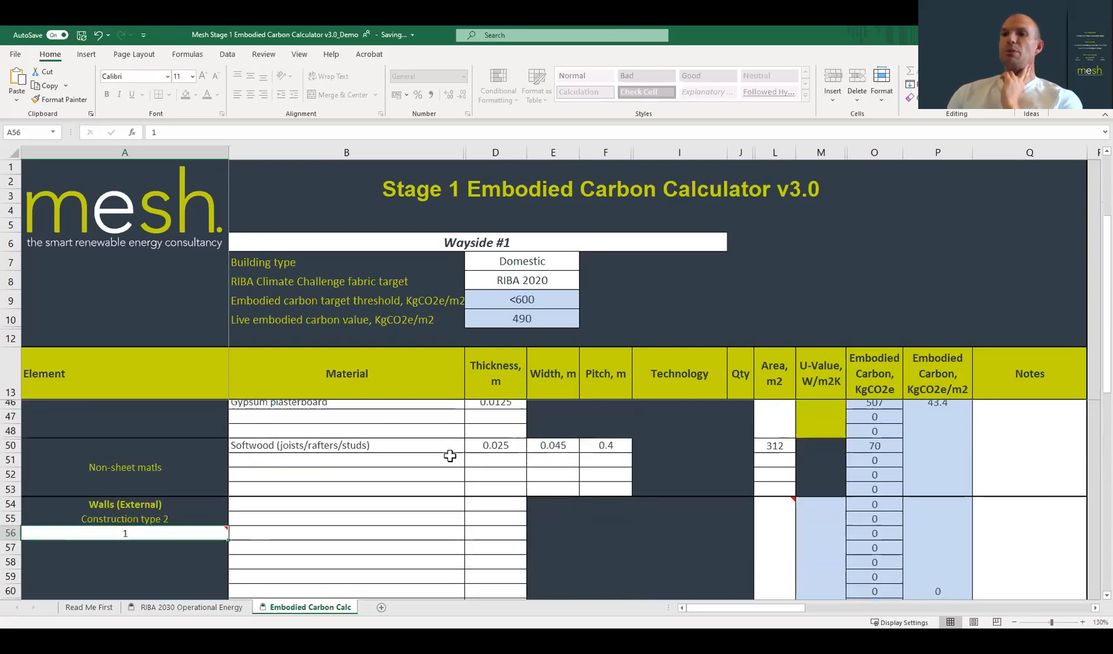
scroll(450, 455, "down", 2)
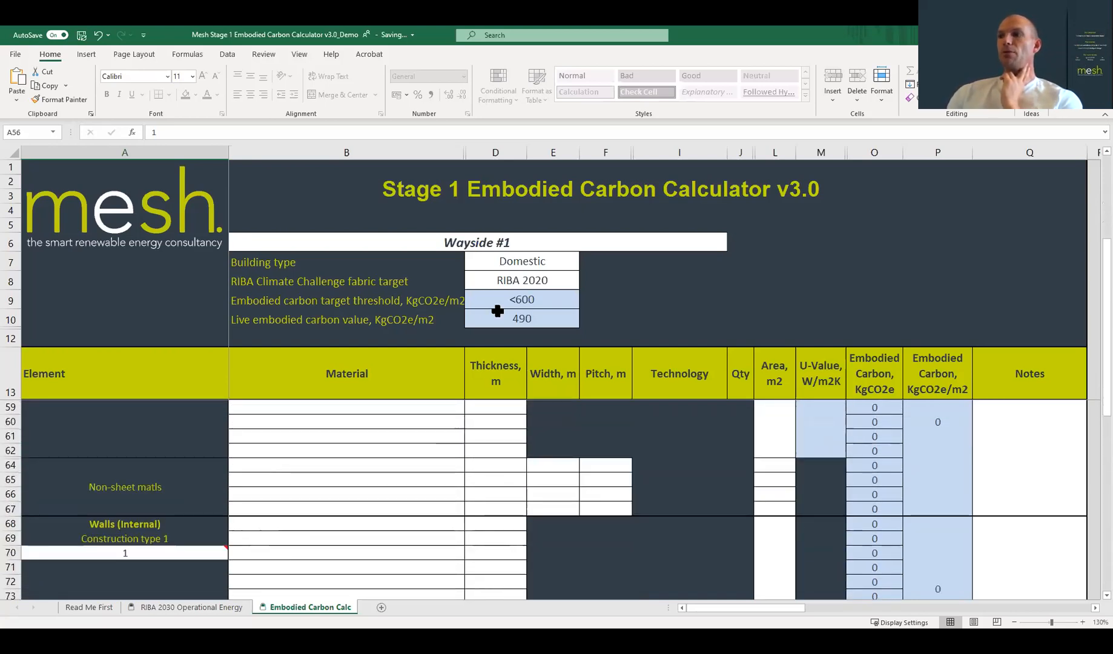
scroll(455, 472, "down", 7)
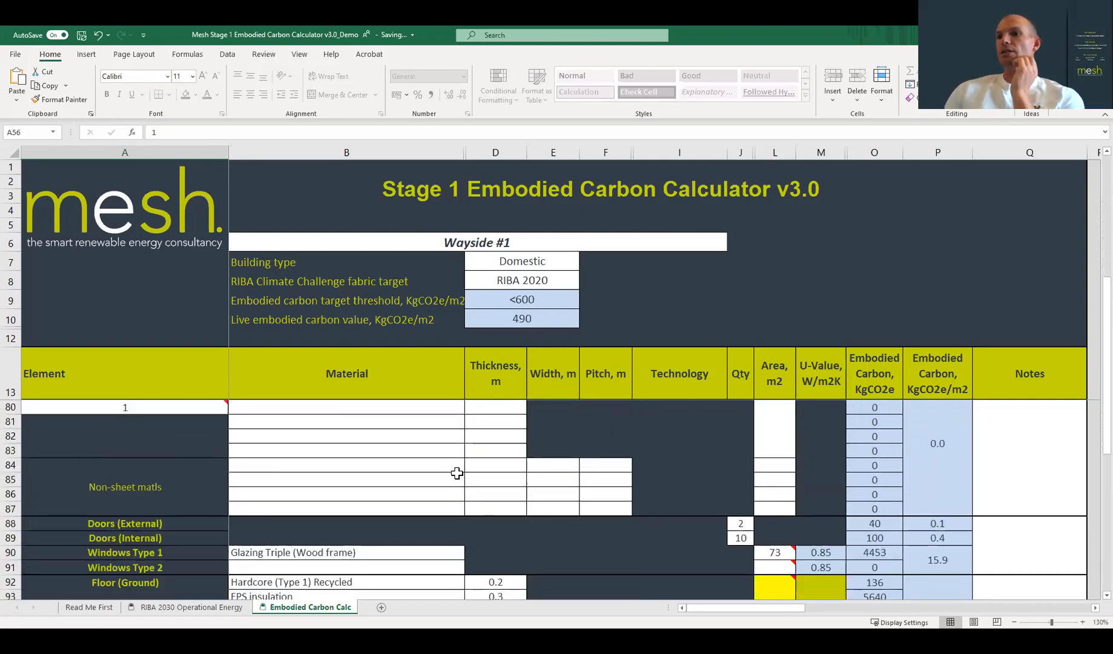
scroll(455, 472, "down", 1)
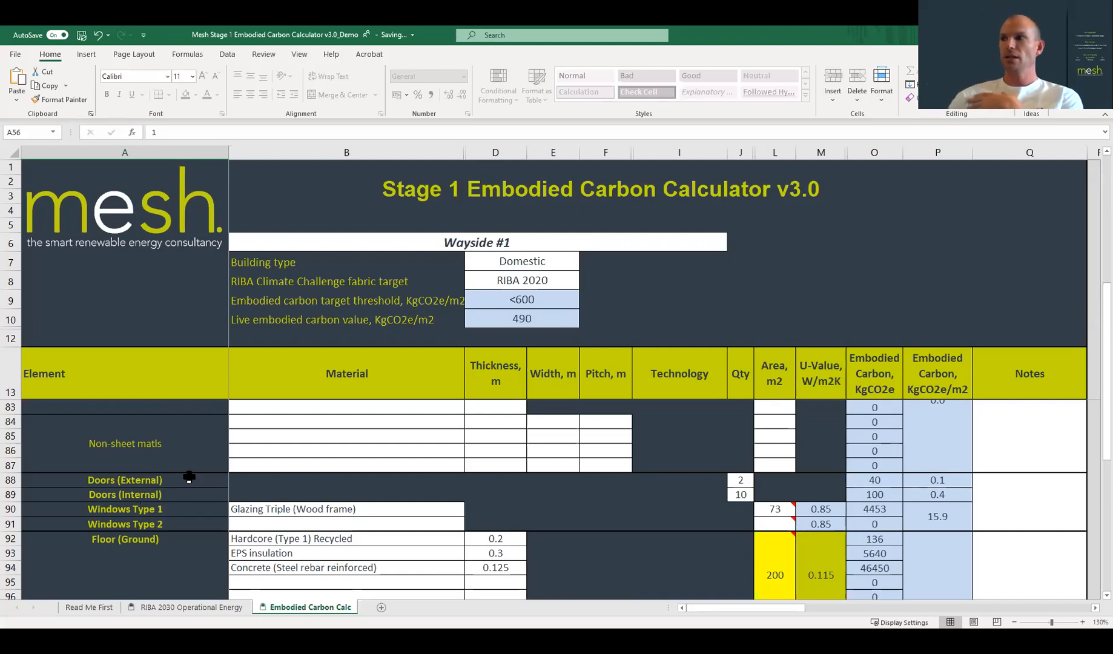
left_click(742, 481)
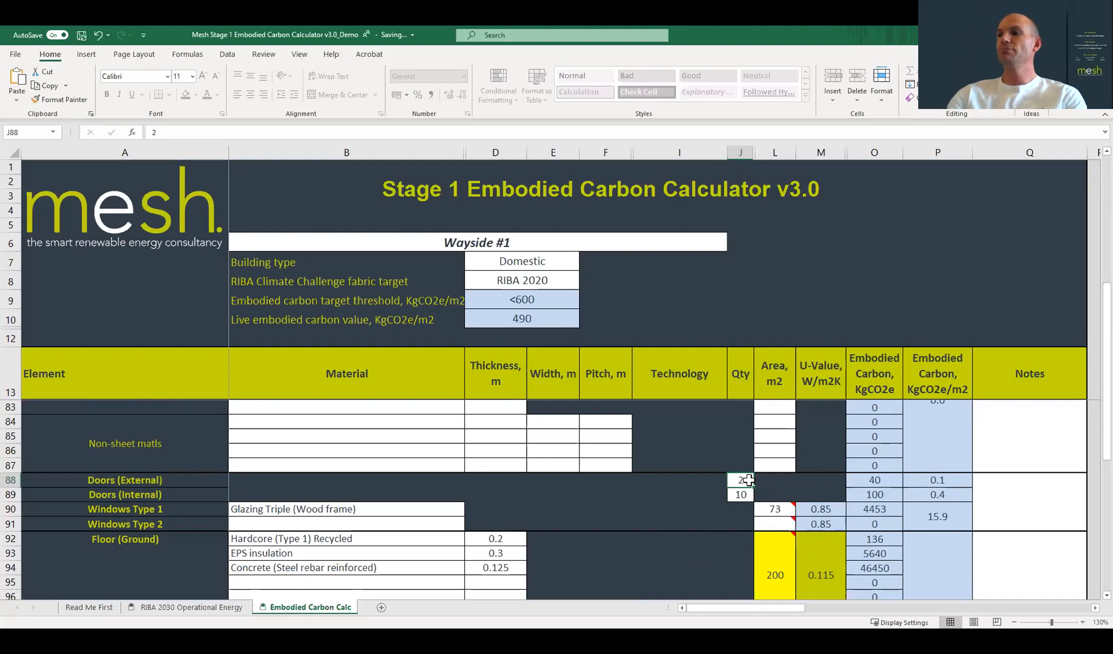
type("4")
key("Return")
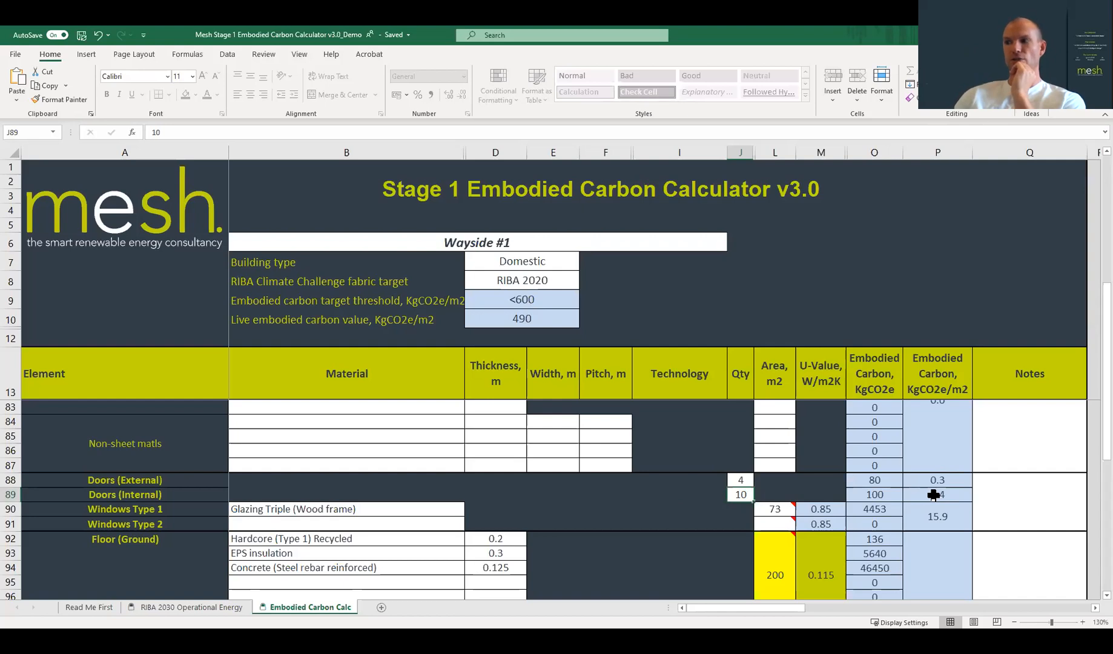
scroll(933, 495, "down", 1)
scroll(933, 496, "up", 1)
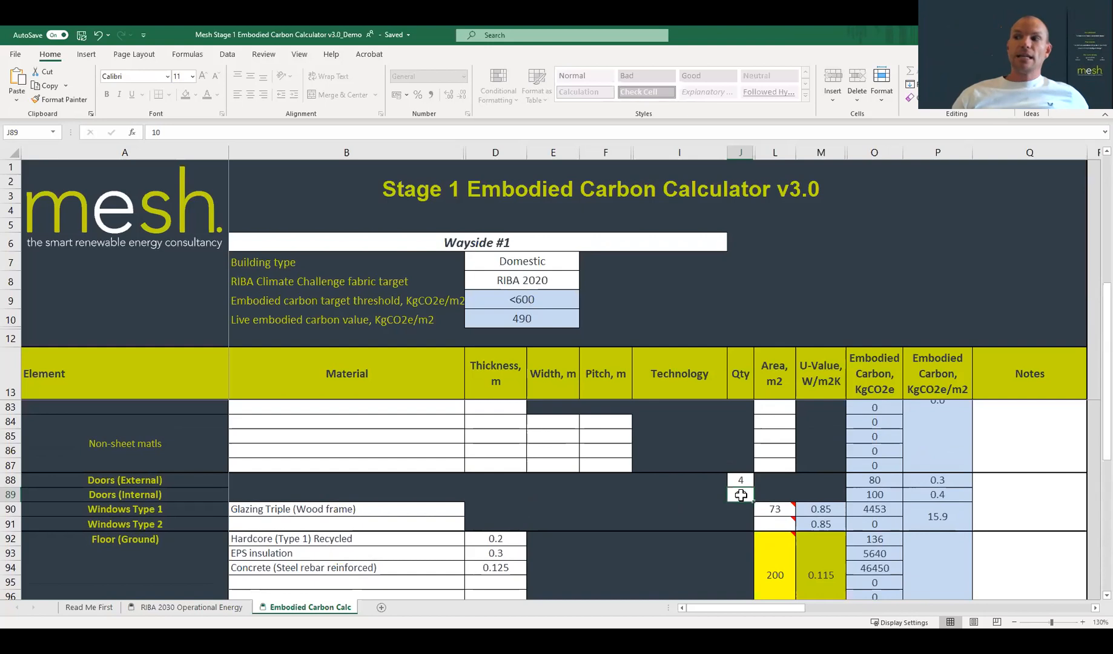
Read the area note for Windows Type 1 and select Glazing Triple (Wood frame) as its material
left_click(772, 511)
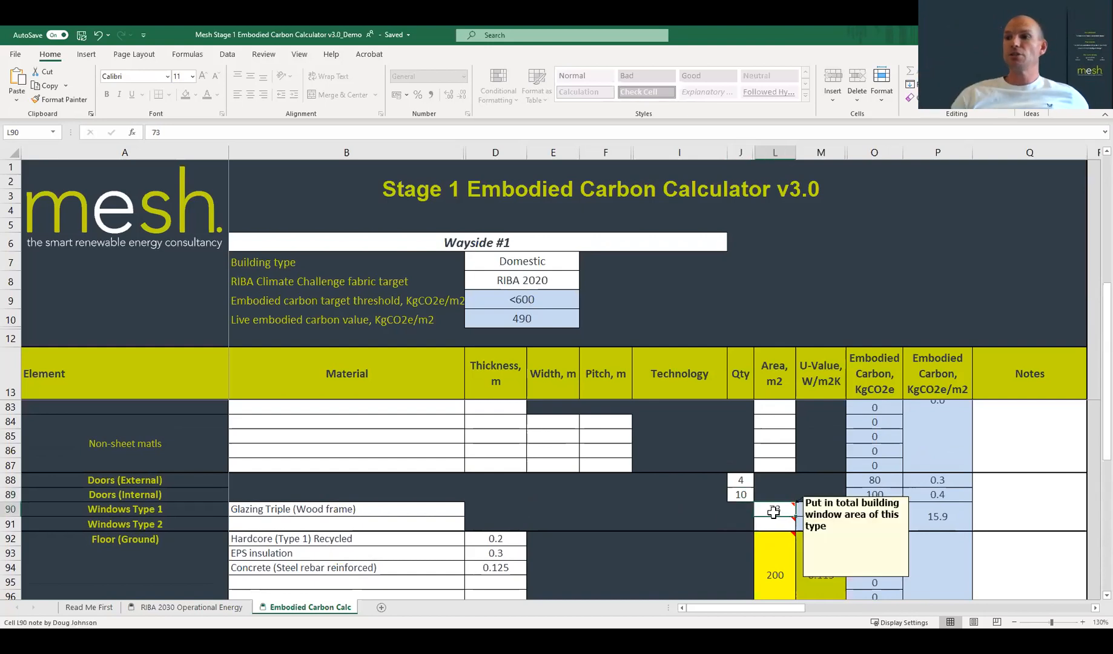
left_click(454, 510)
left_click(471, 511)
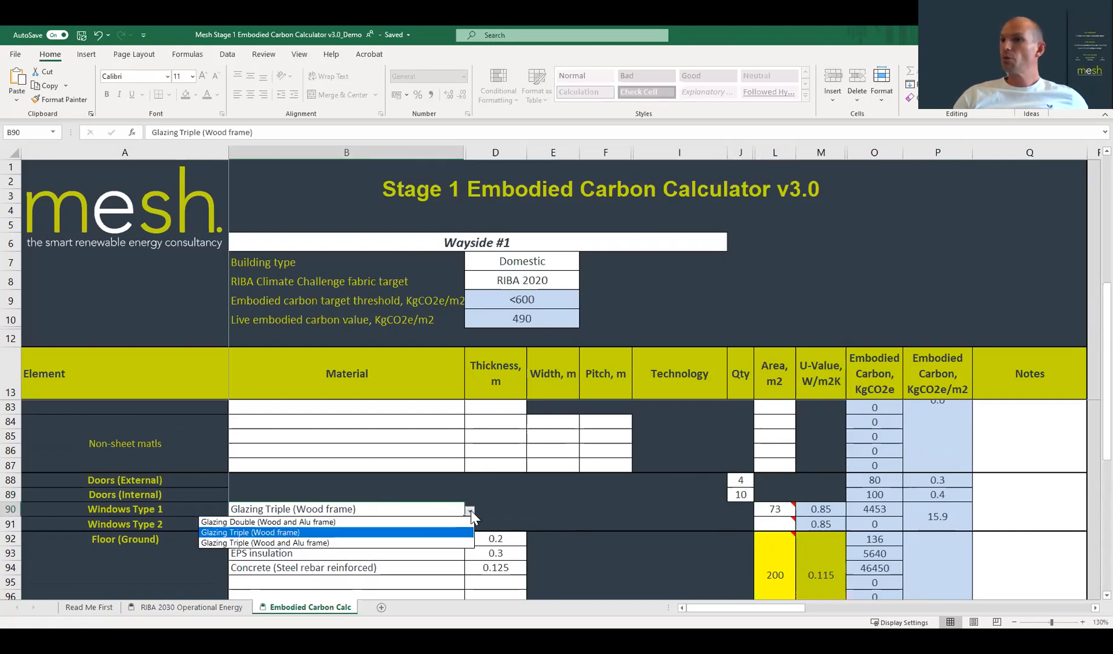
left_click(314, 533)
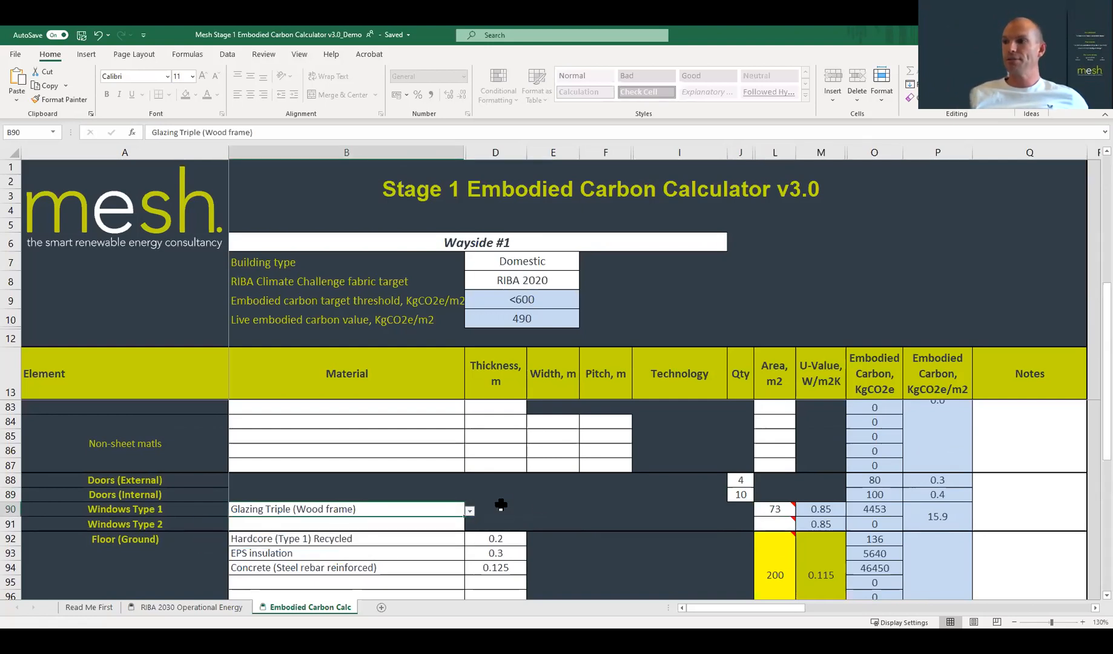
left_click(776, 510)
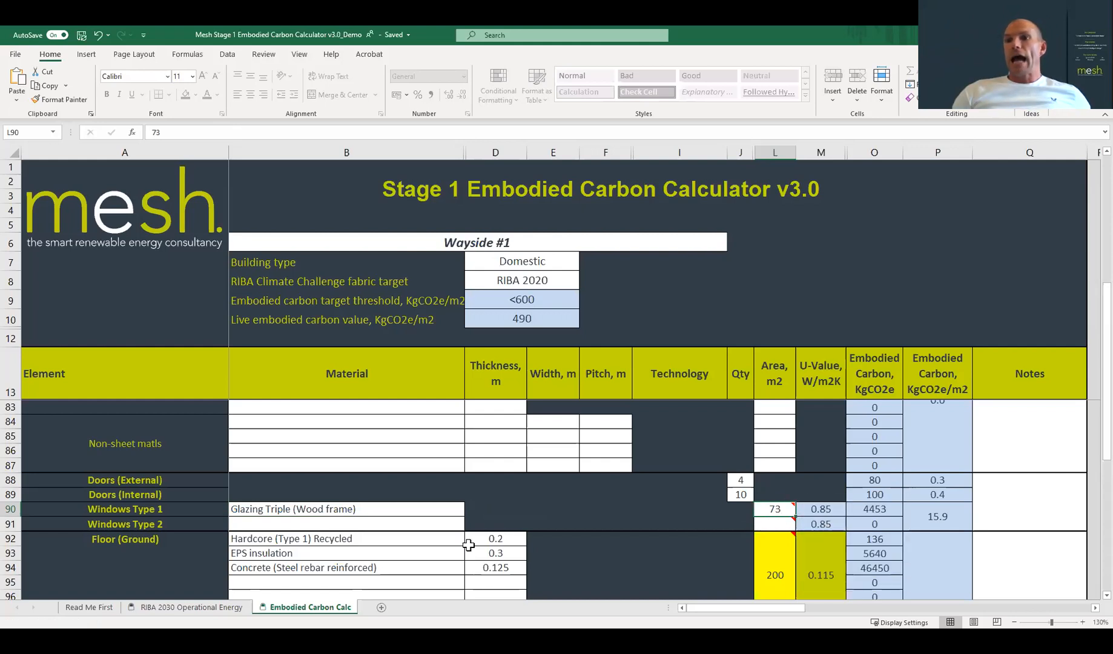
Look over the ground floor build-up and read the note on its area cell
scroll(469, 545, "down", 2)
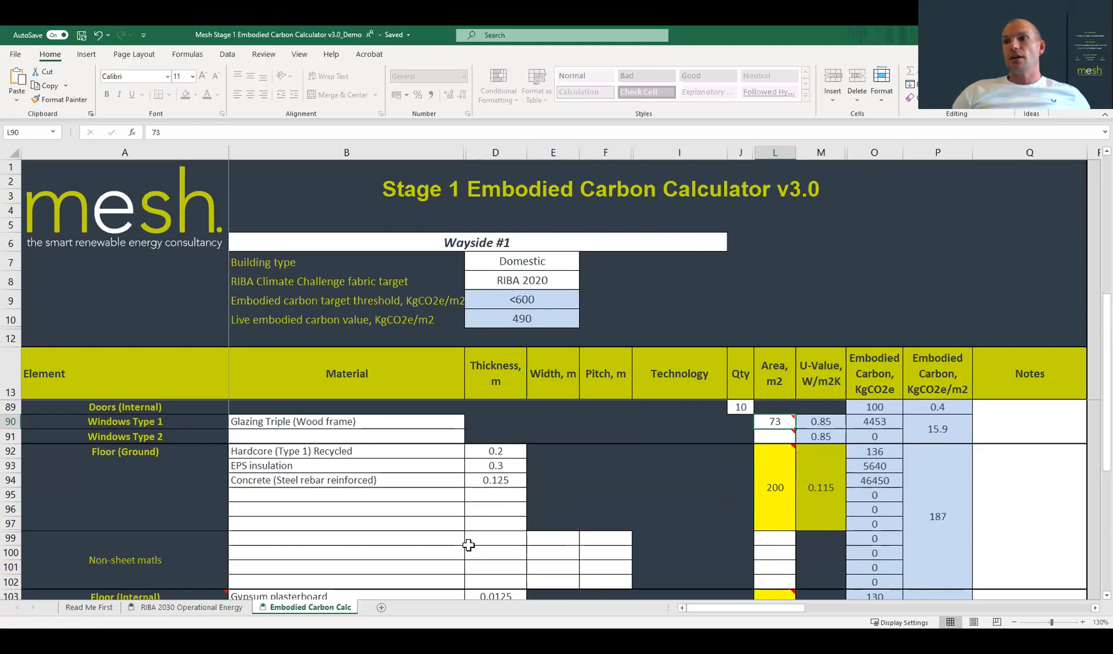
scroll(587, 405, "up", 1)
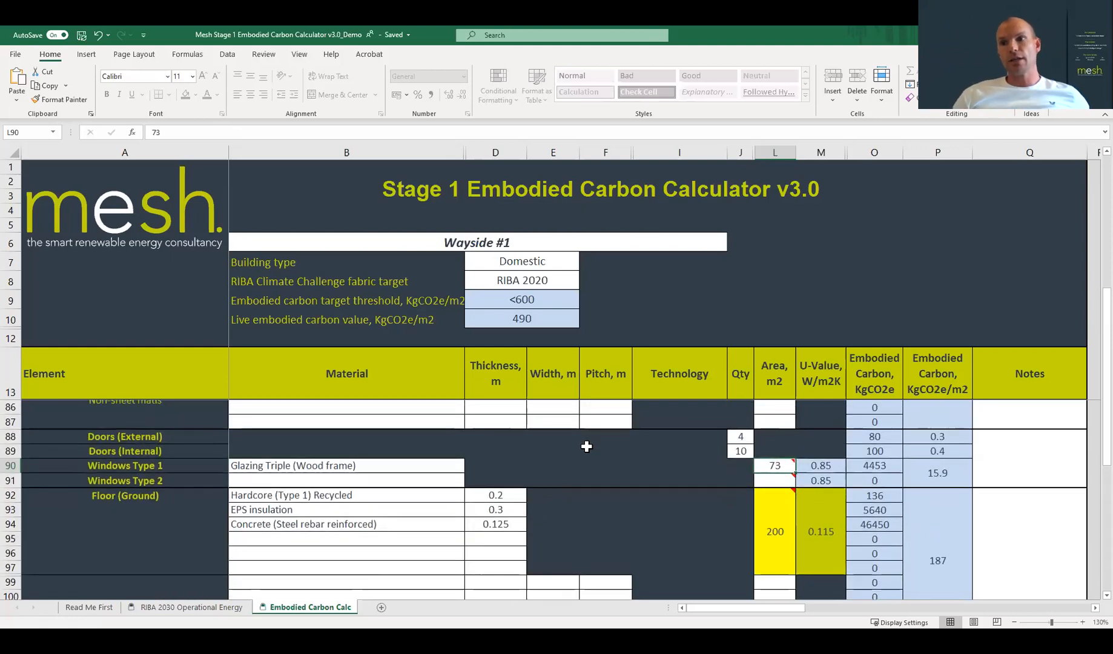
scroll(448, 487, "down", 2)
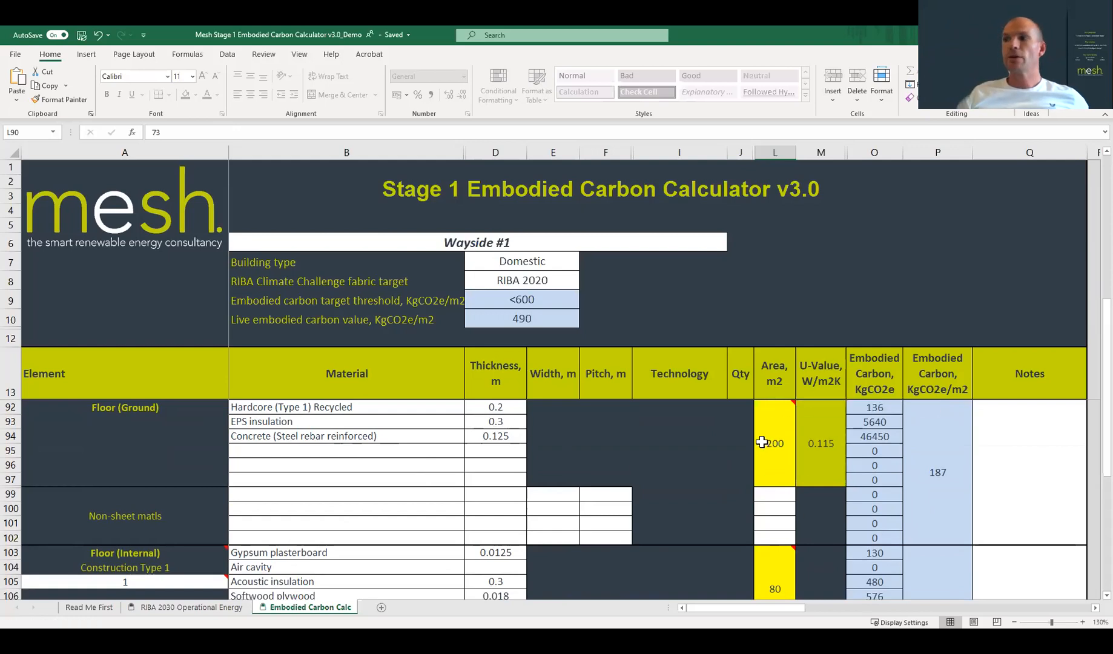
mouse_move(764, 447)
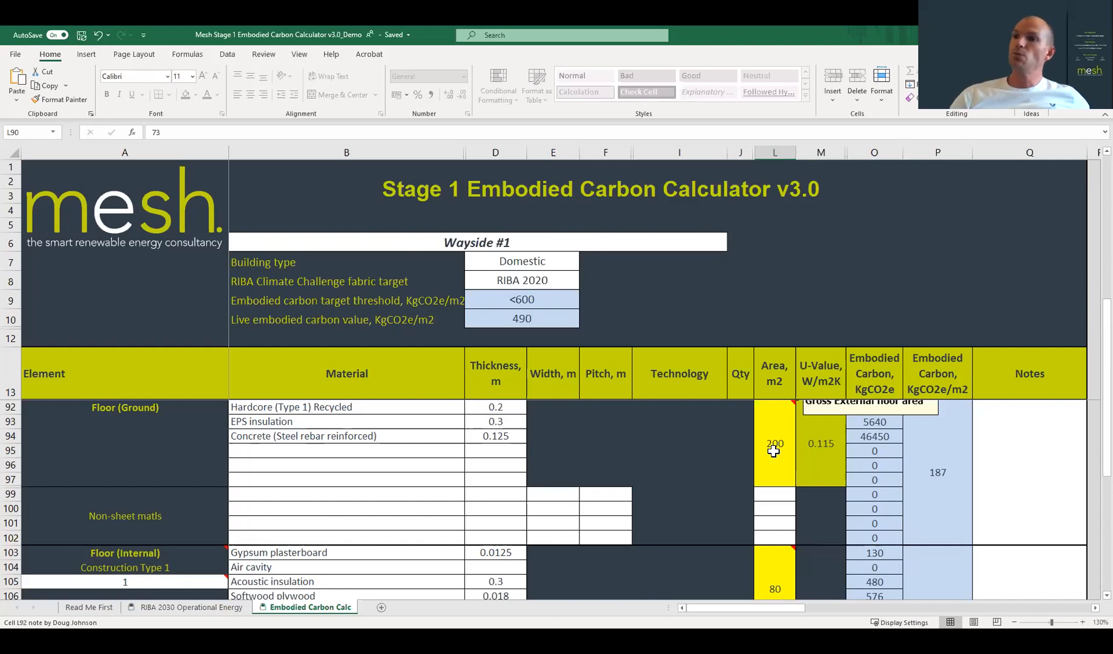
Review the internal floor sections and the material options for the acoustic insulation layer of Construction Type 1
scroll(774, 451, "down", 4)
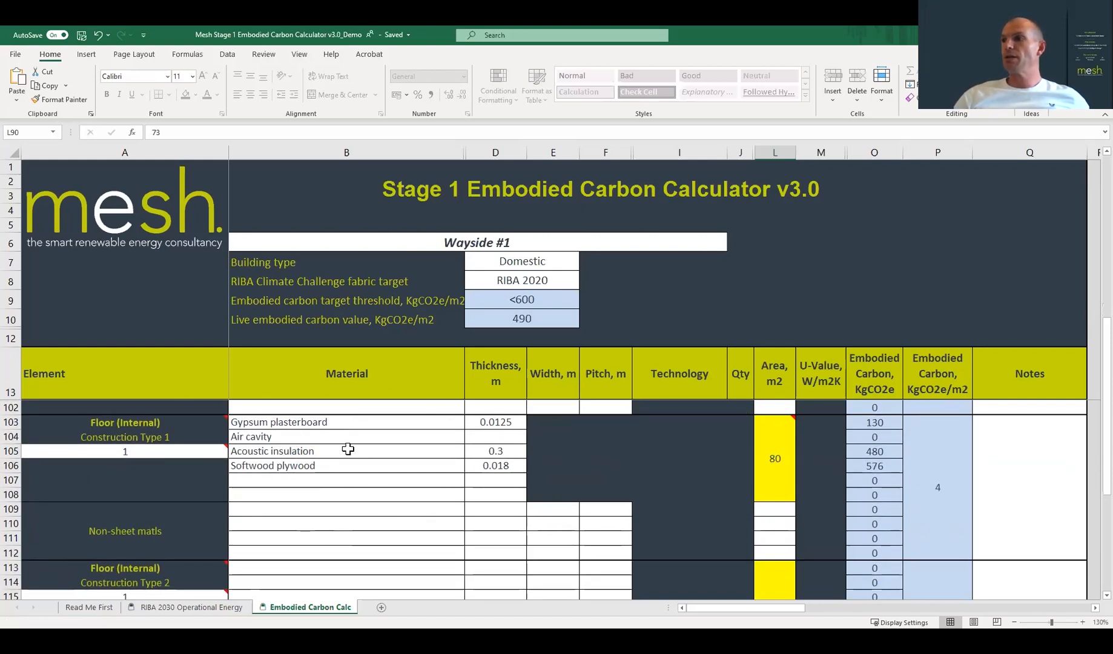
scroll(470, 513, "down", 2)
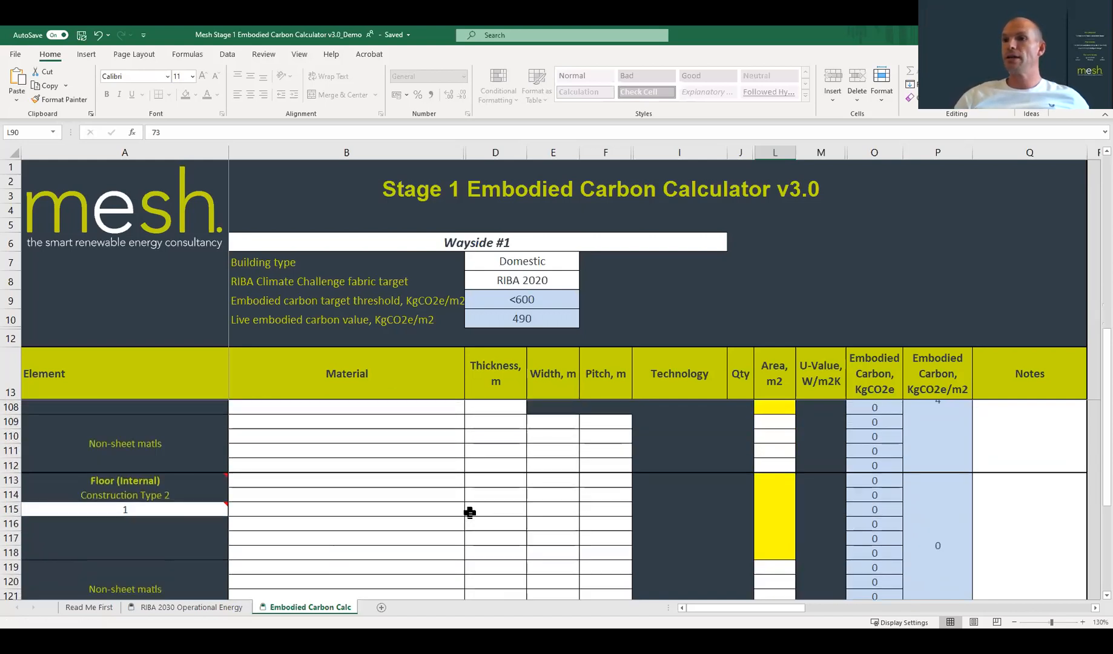
scroll(470, 512, "up", 2)
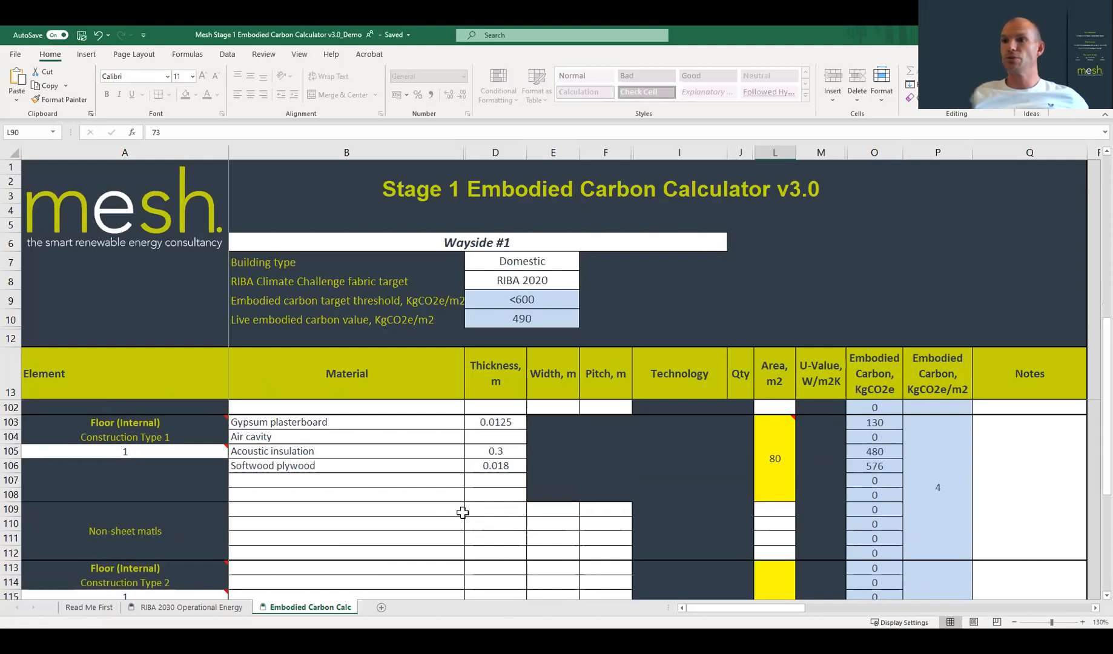
left_click(457, 453)
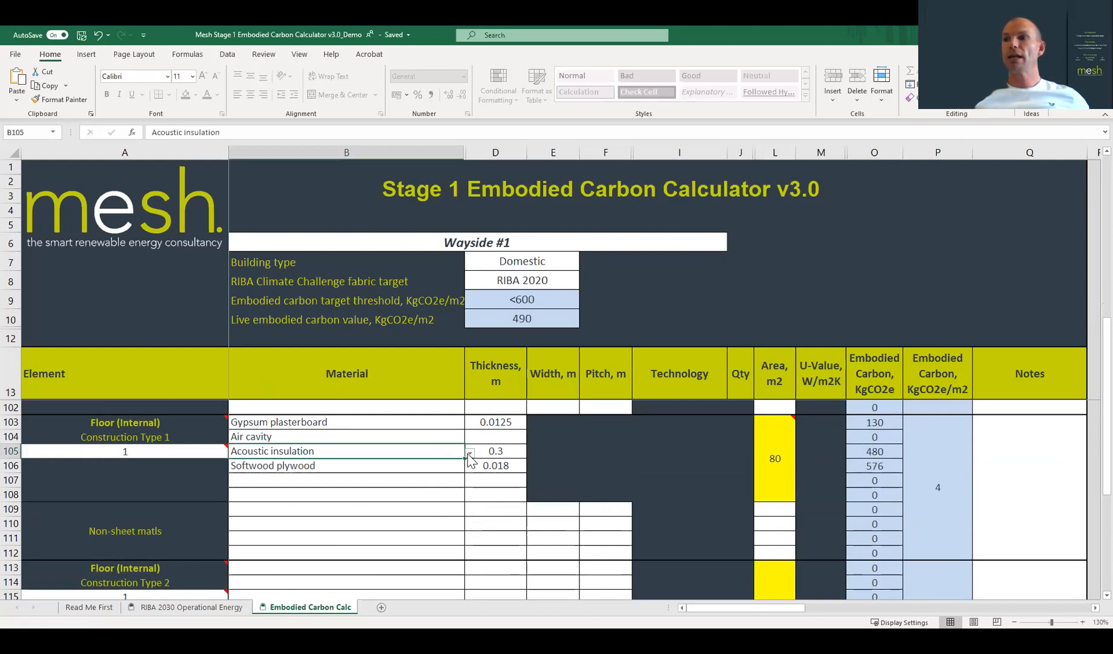
left_click(470, 454)
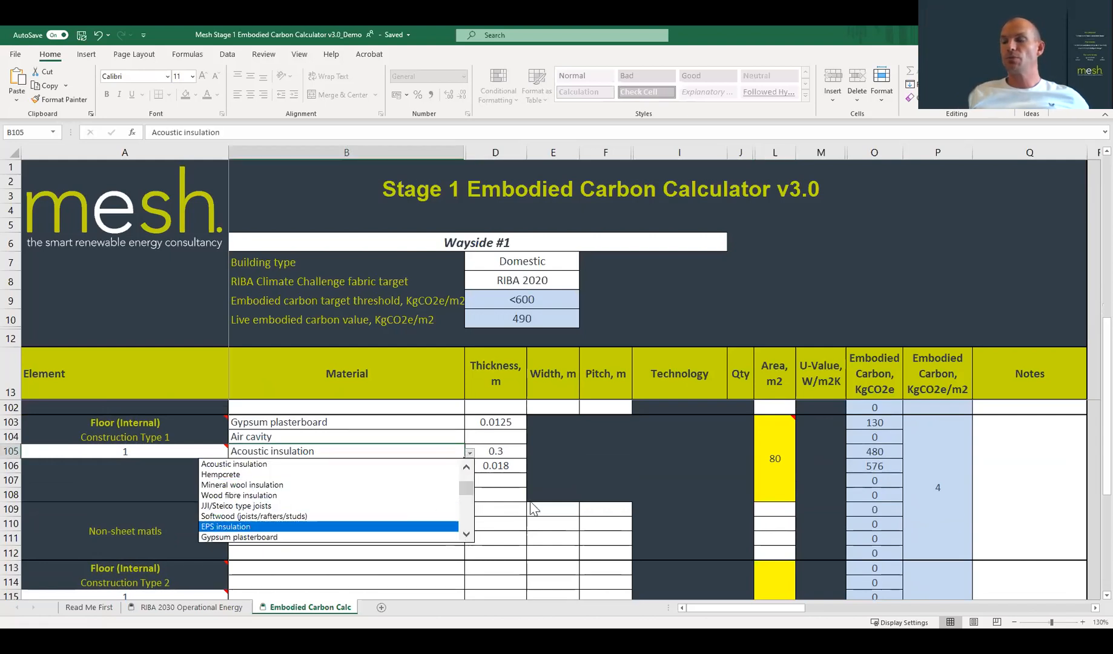
left_click(433, 449)
left_click(508, 452)
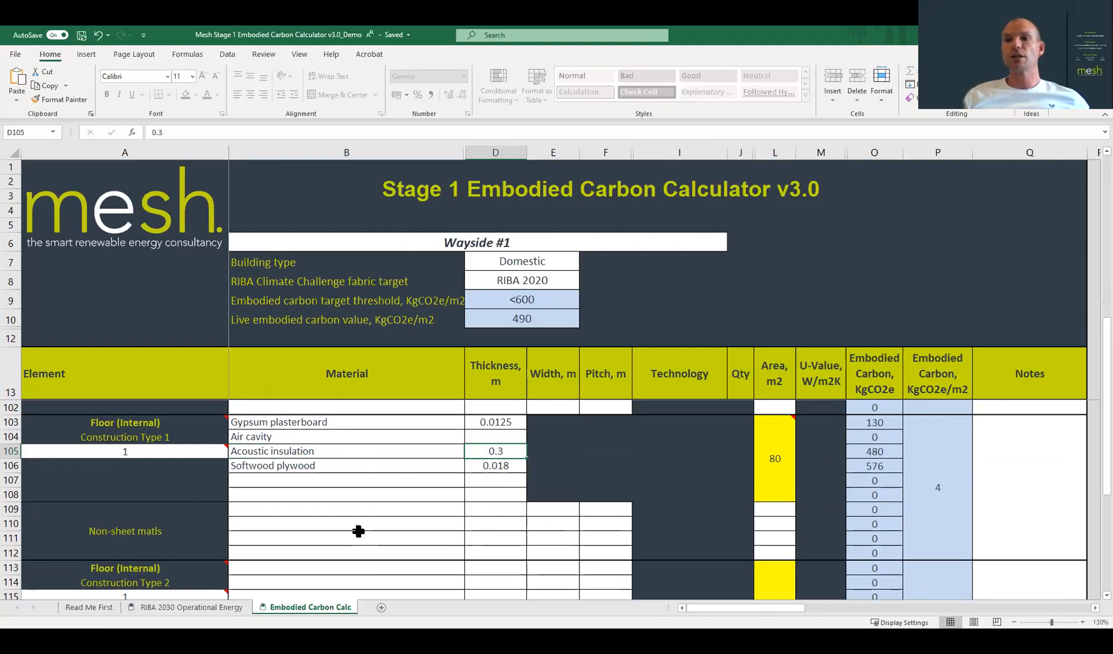
Set the first foundations material to Concrete (40% recycled) with a volume of 16 m3
scroll(359, 532, "down", 1)
scroll(359, 531, "down", 4)
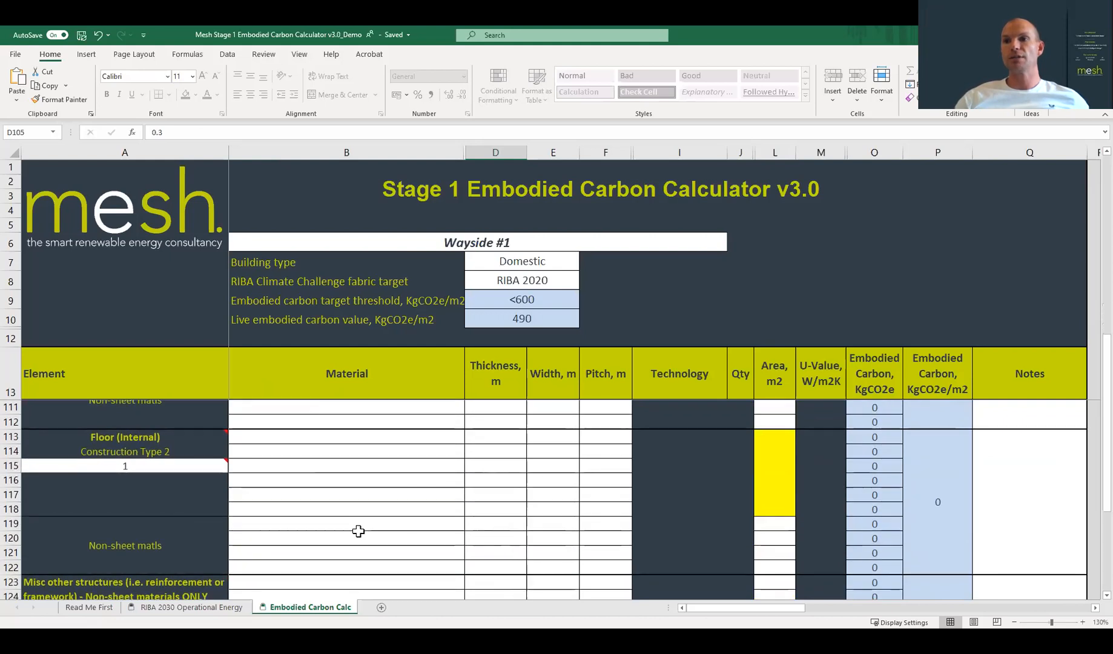
scroll(360, 531, "down", 1)
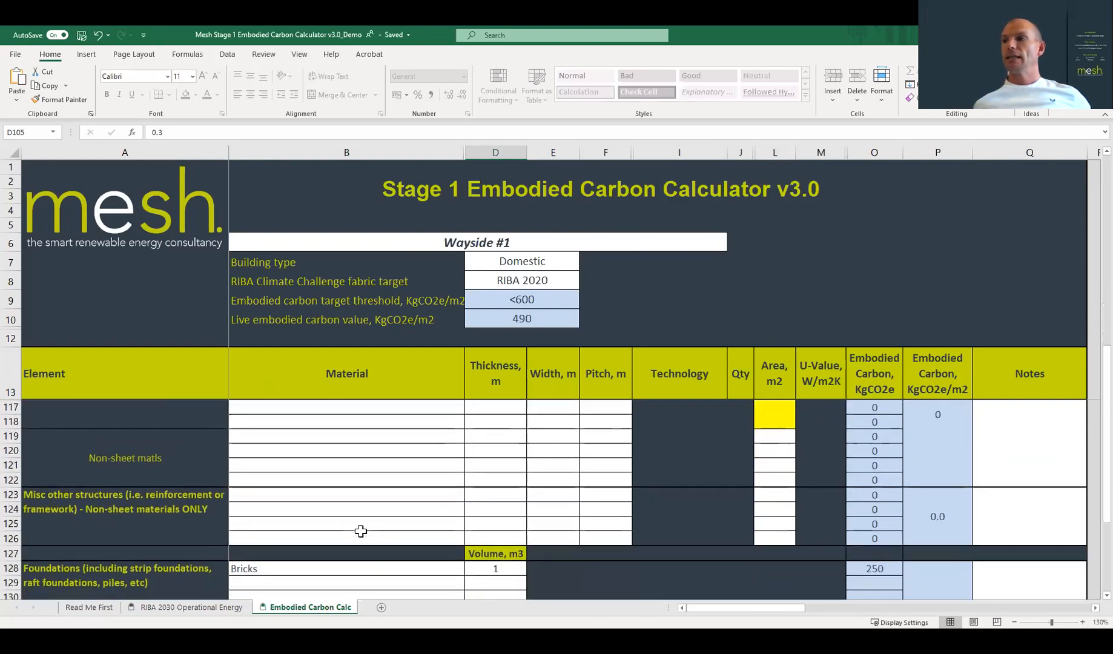
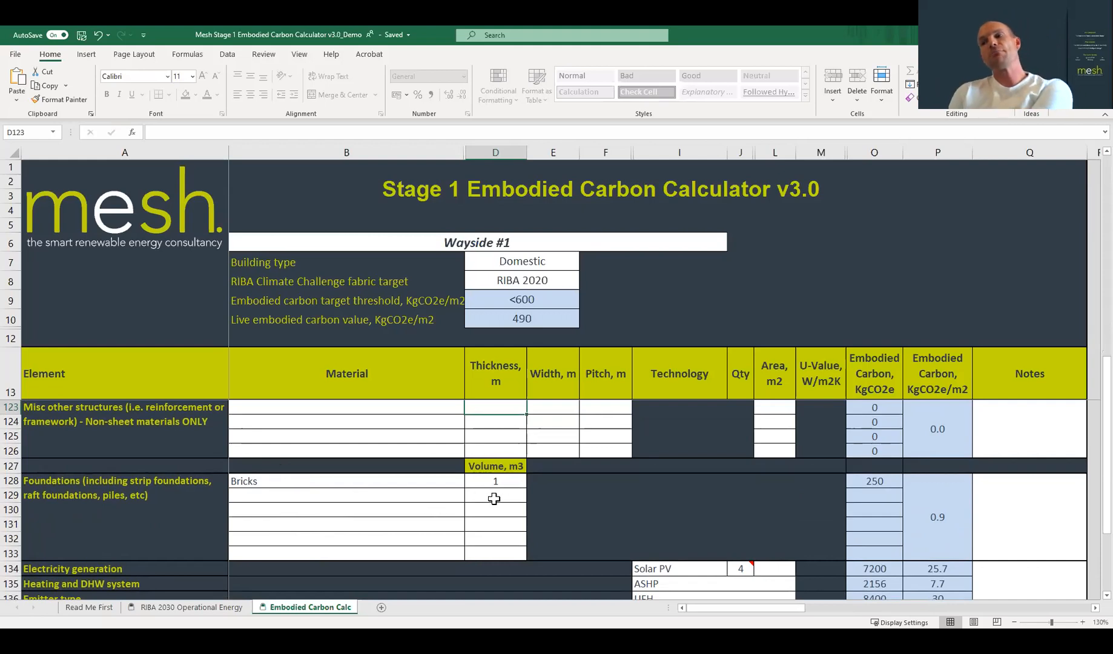
left_click(312, 482)
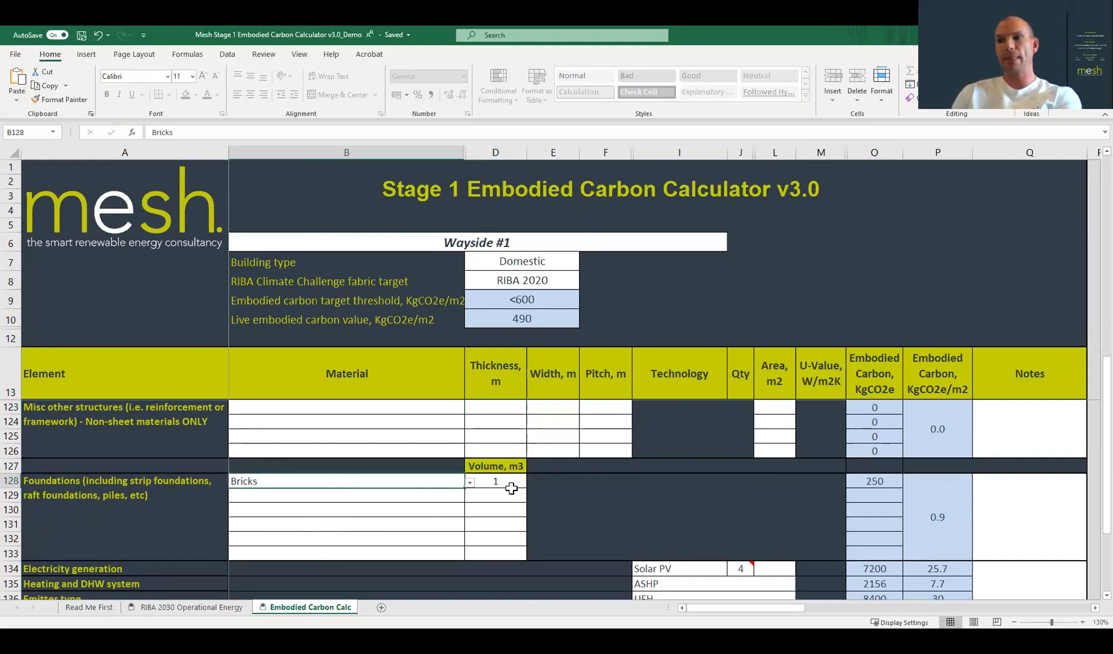
left_click(469, 482)
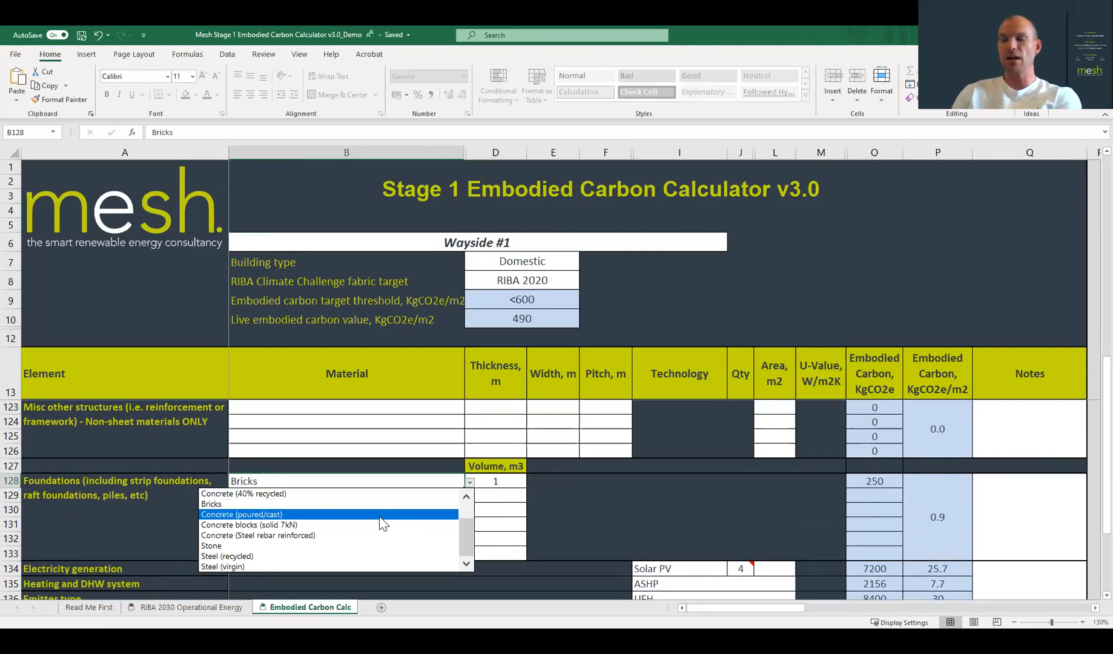
left_click(466, 497)
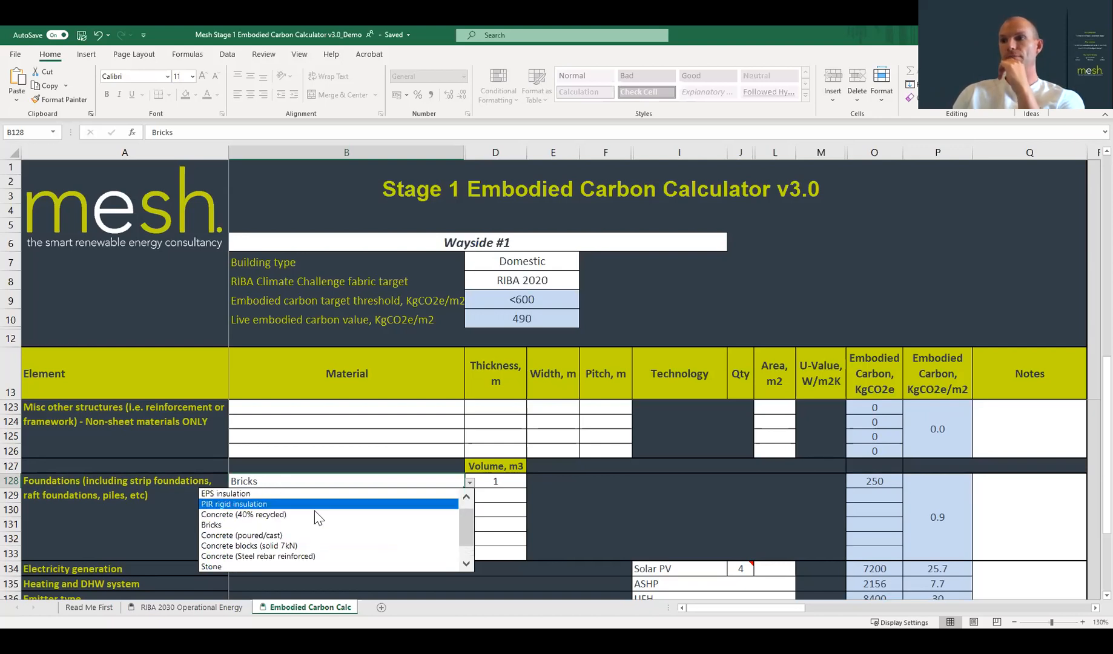
left_click(364, 504)
left_click(492, 484)
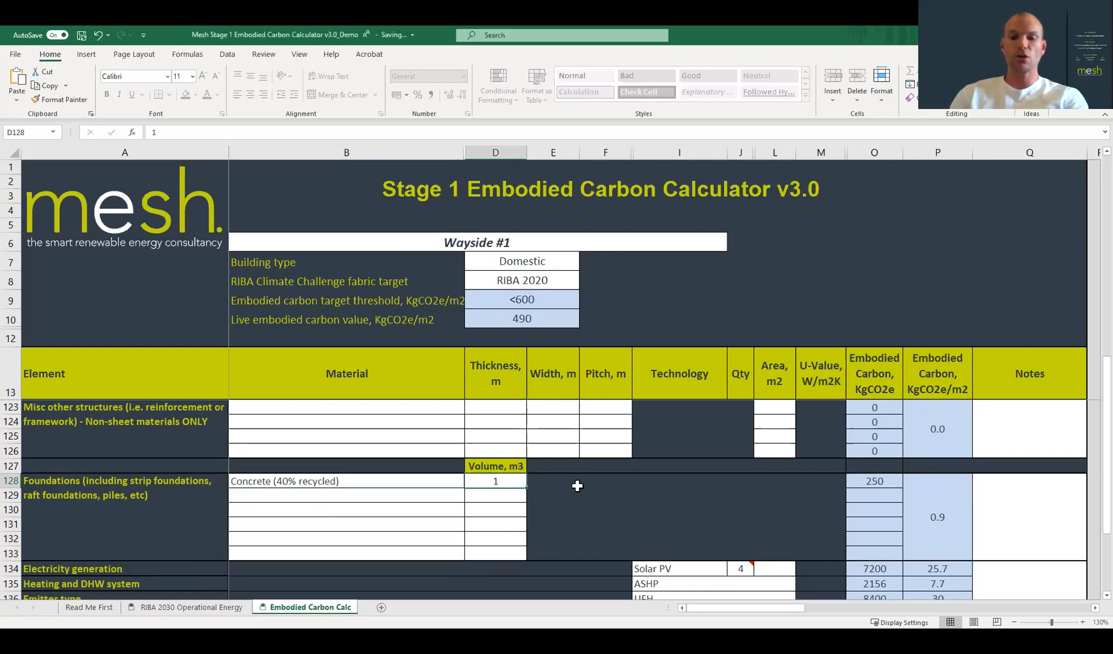
type("16")
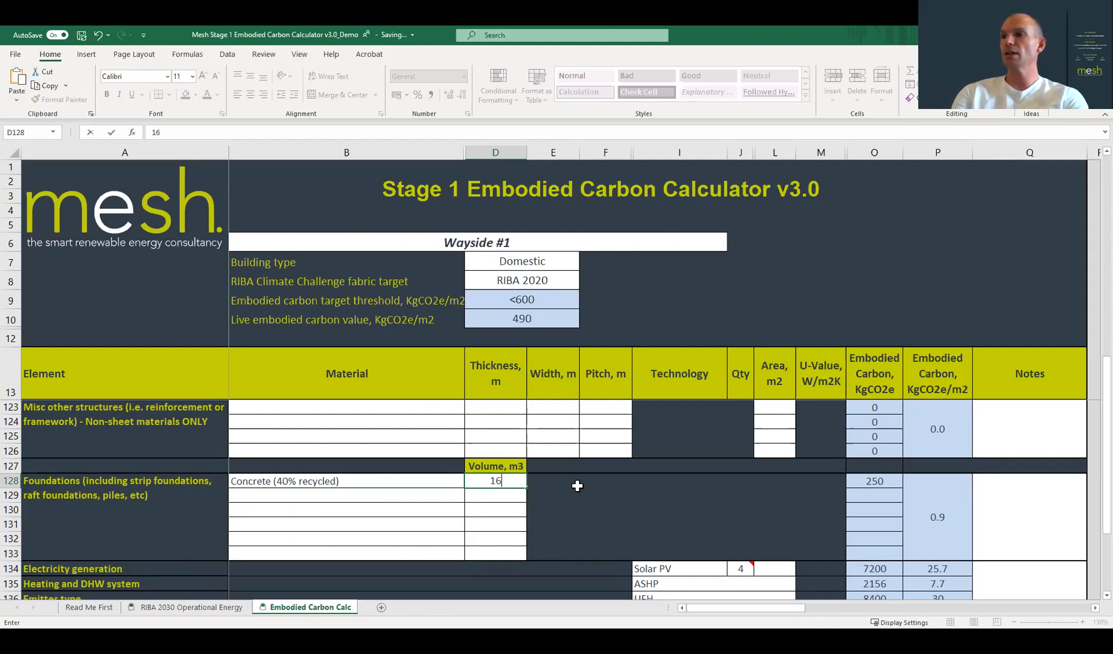
key("Return")
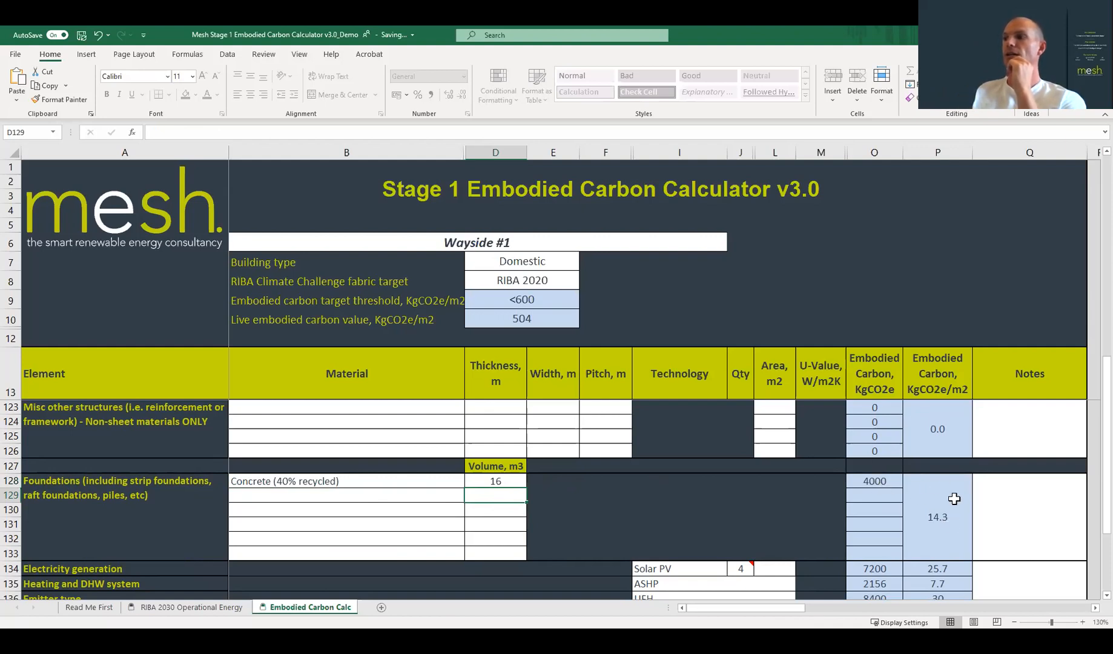
Clear the volume and material from the first foundations row and check the total embodied carbon
left_click(489, 481)
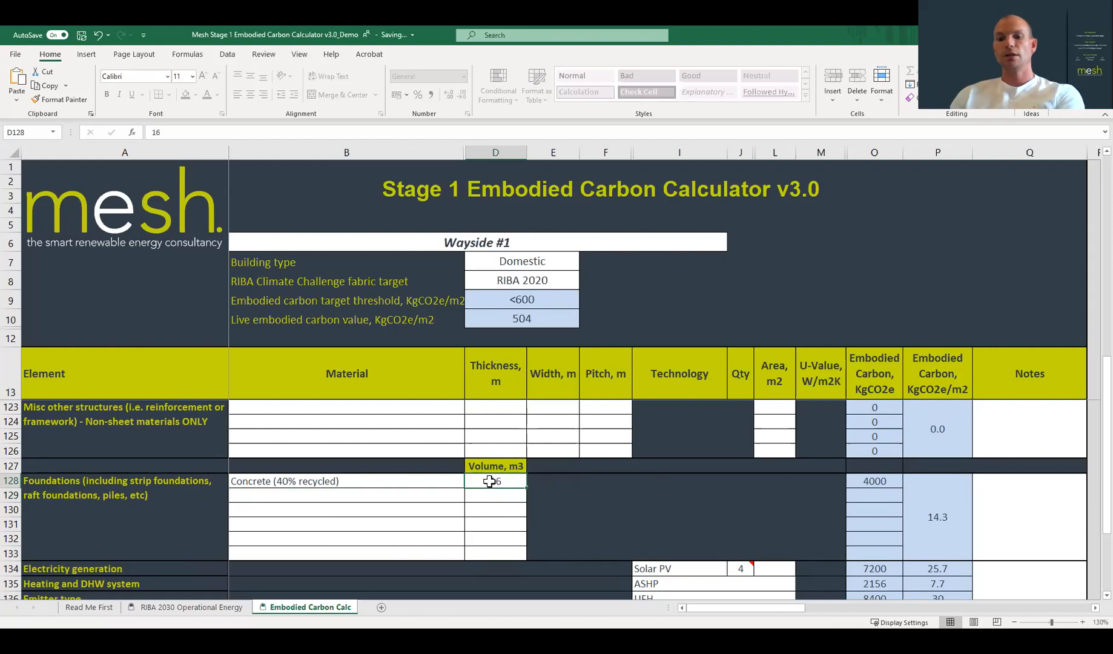
key("Delete")
left_click(413, 478)
key("Delete")
left_click(446, 501)
scroll(445, 506, "down", 2)
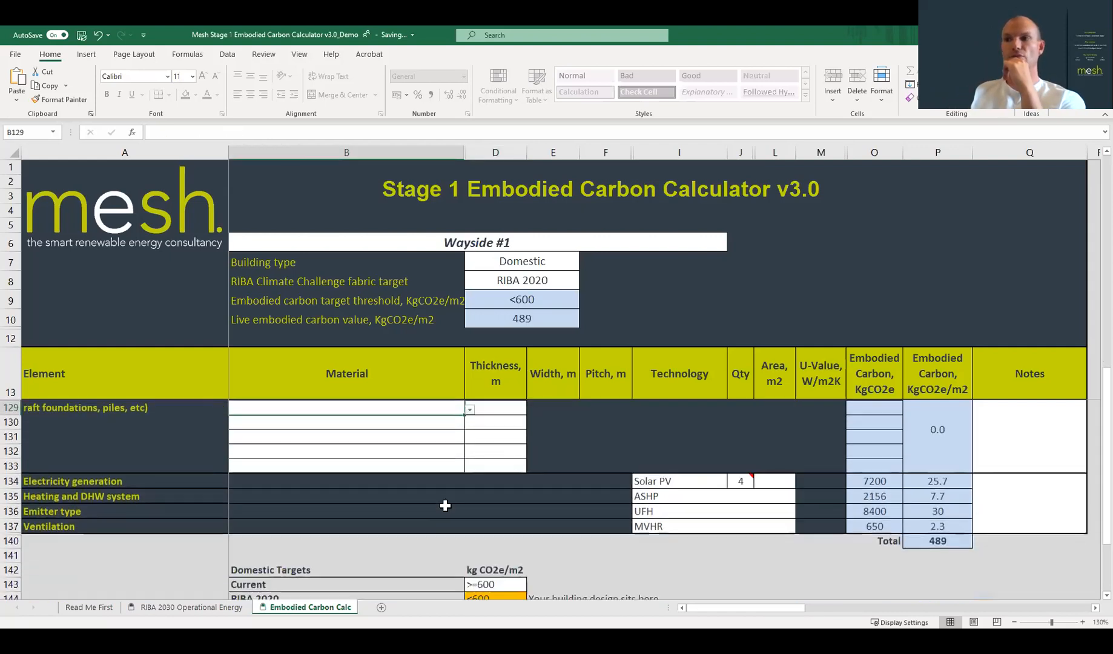
scroll(445, 506, "up", 2)
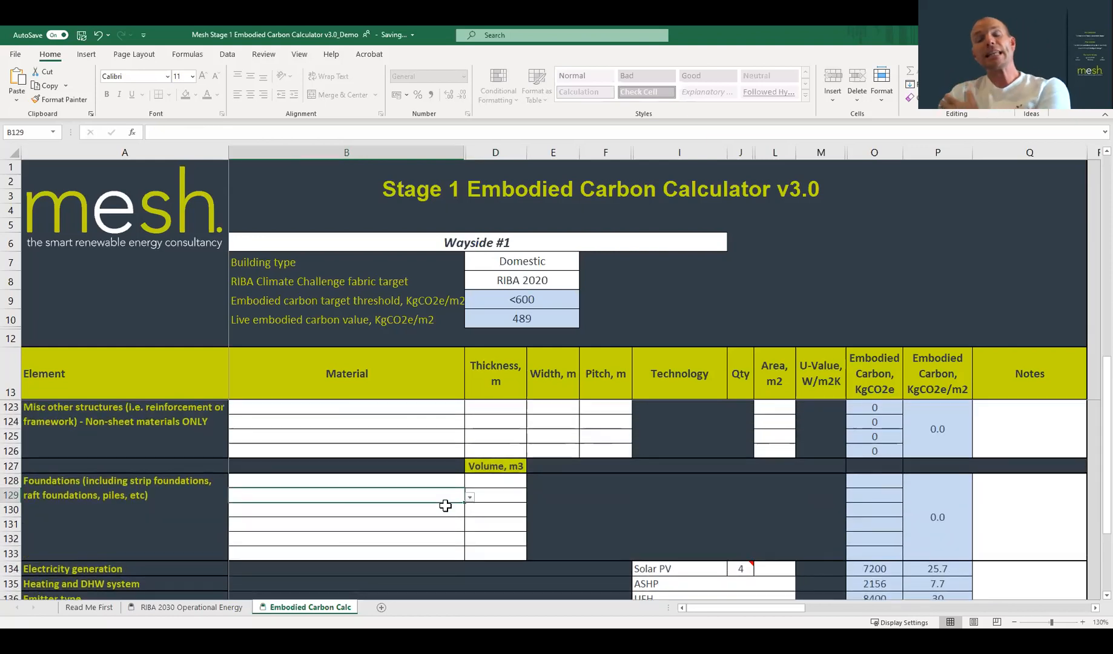
Examine the electricity generation row, reading the note on the Solar PV quantity and checking its area cell
scroll(445, 506, "down", 3)
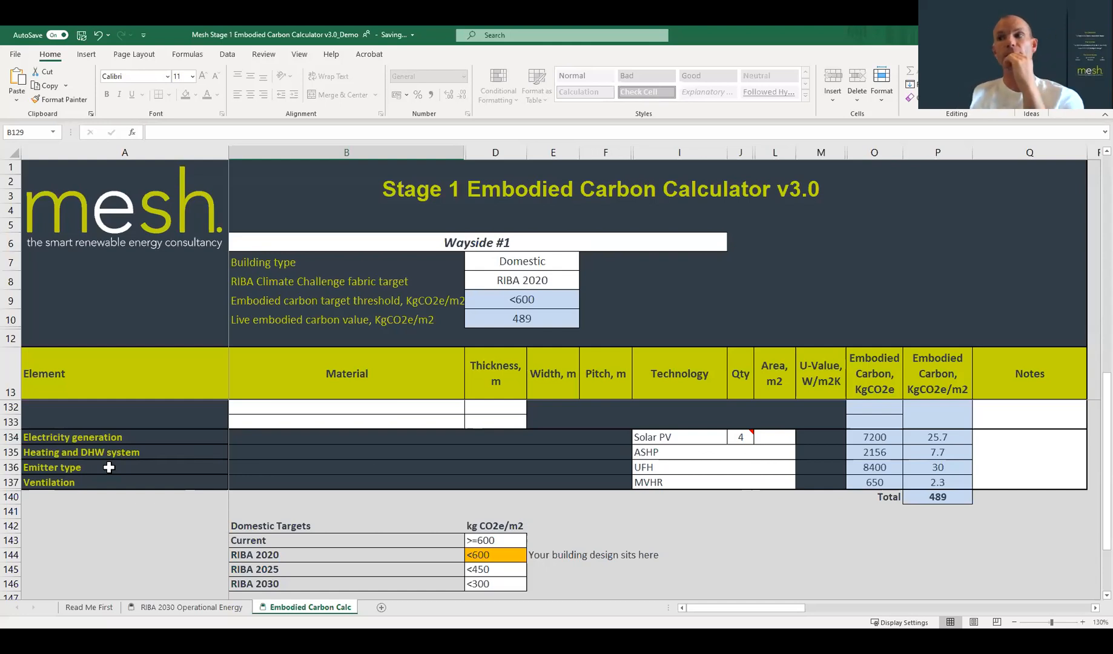
mouse_move(751, 437)
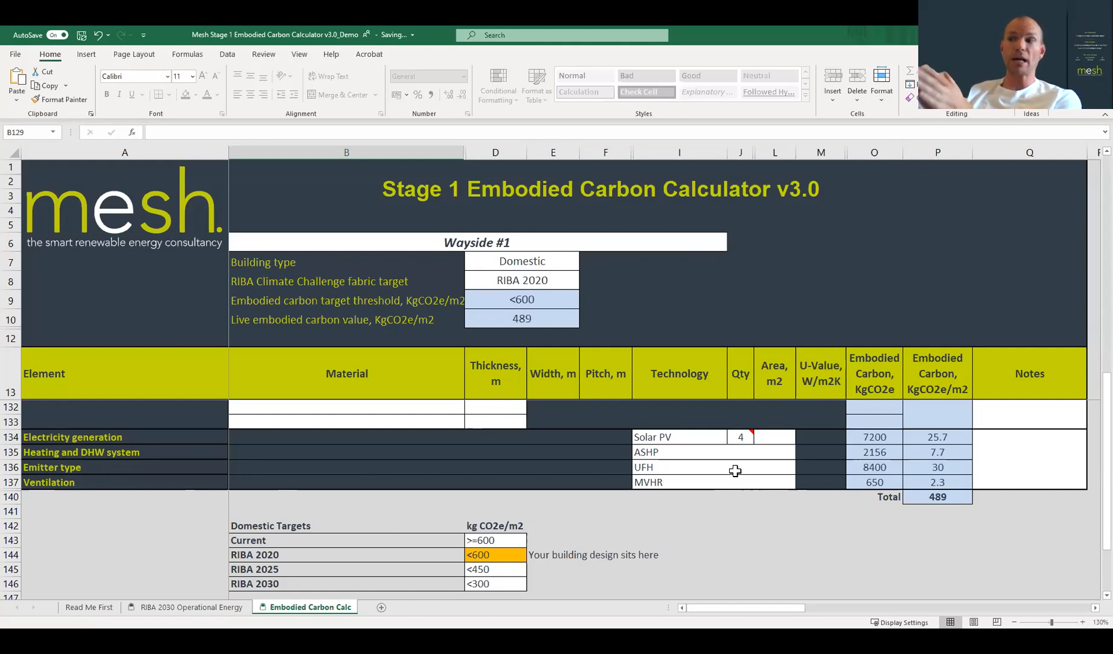
left_click(744, 437)
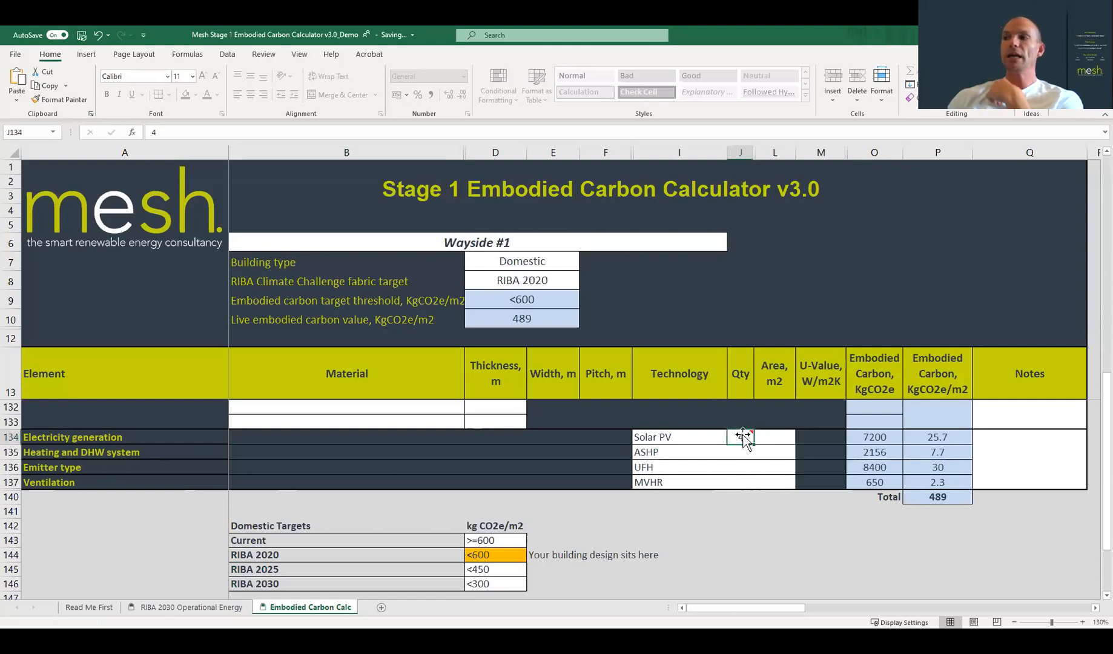
mouse_move(744, 443)
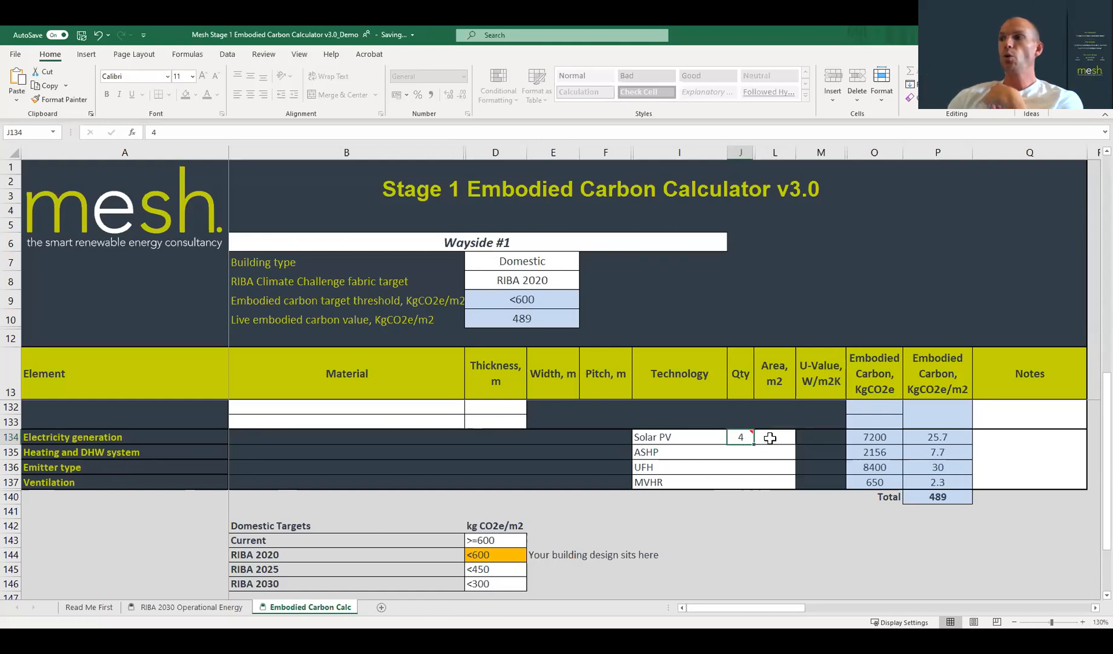
left_click(769, 438)
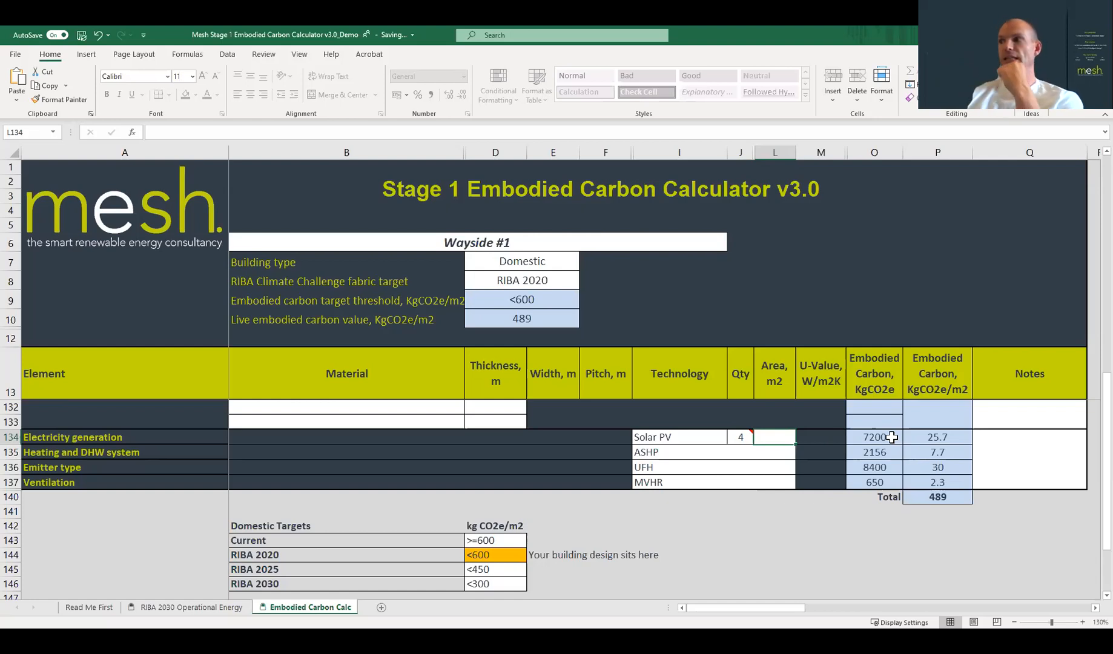
Review the technology options for the heating and DHW system and keep ASHP
left_click(707, 454)
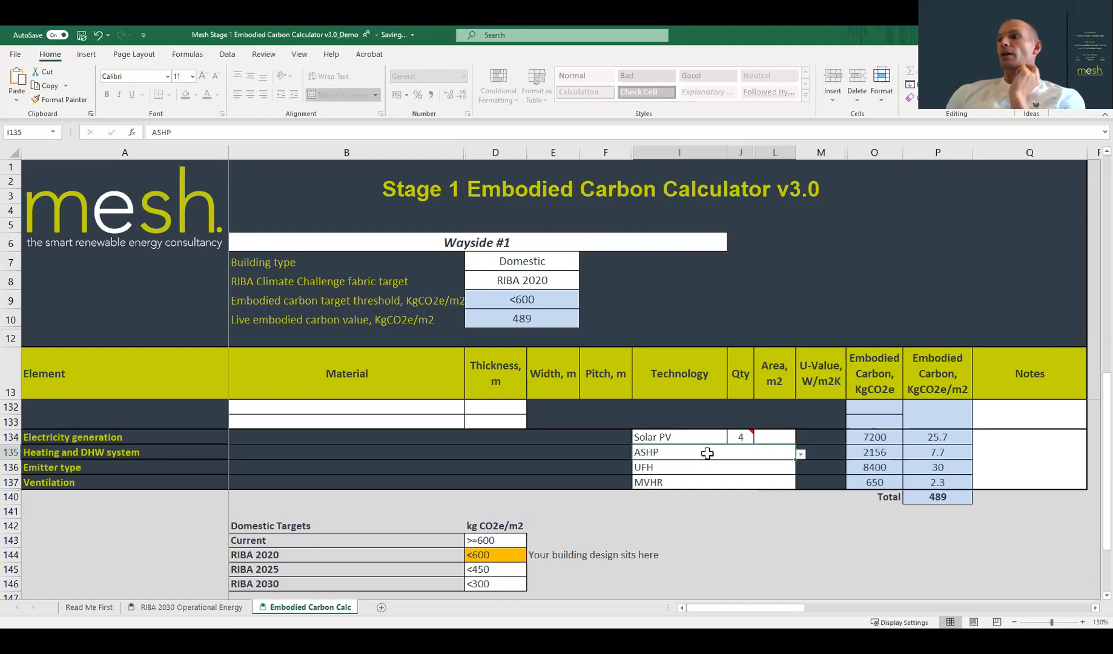
left_click(800, 454)
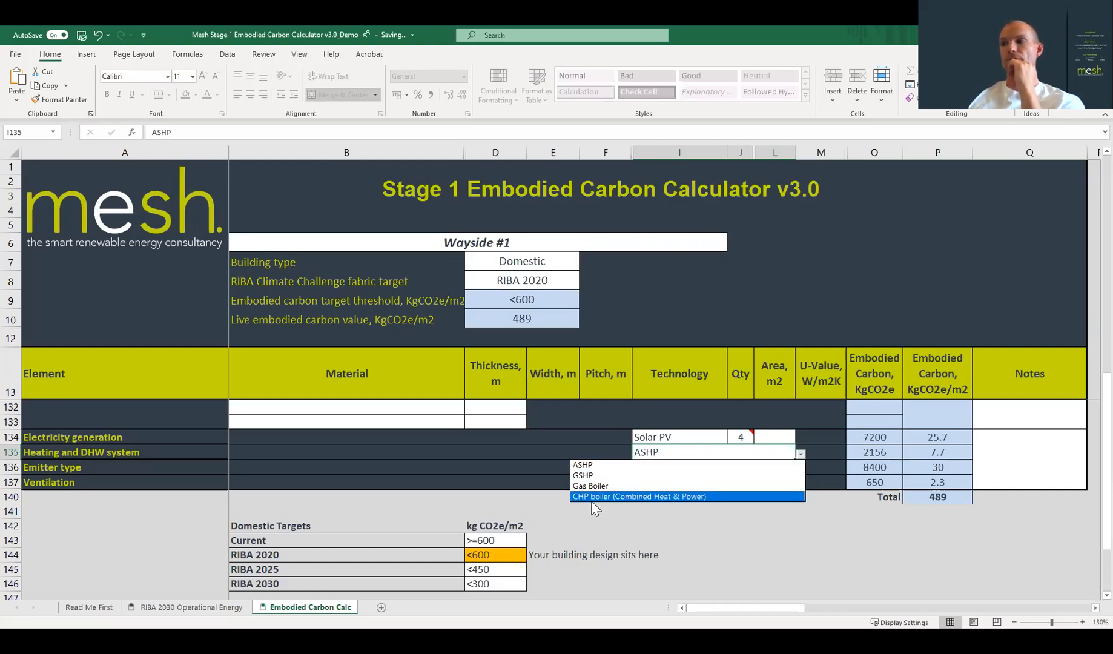
left_click(778, 465)
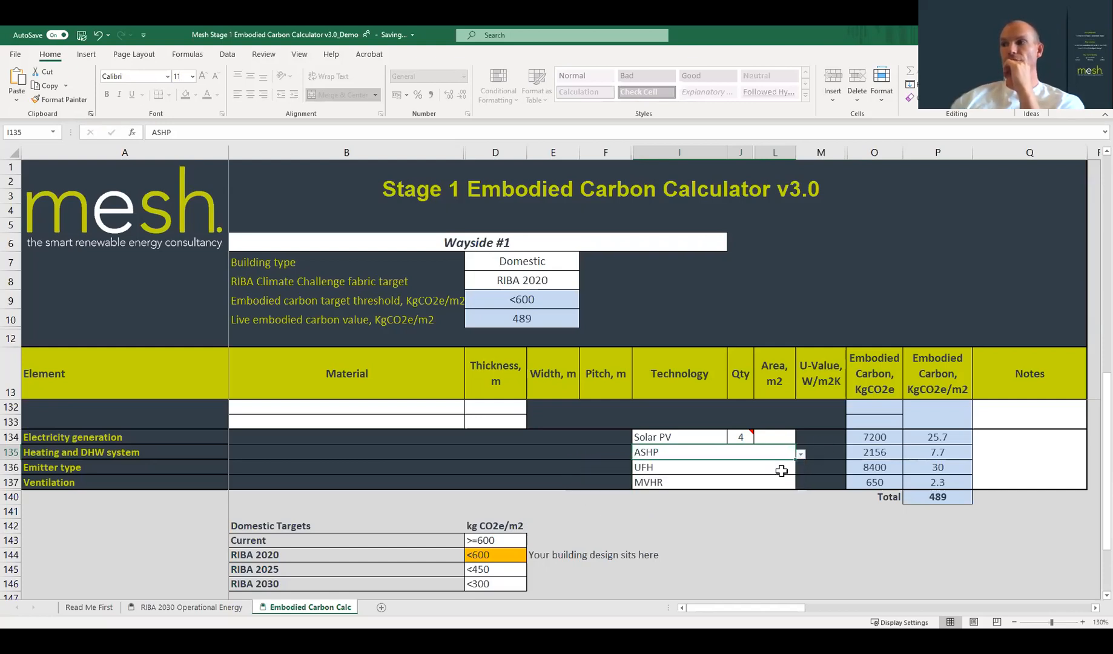
Review the emitter type entry and the ventilation technology options without changing either selection
left_click(758, 467)
left_click(801, 470)
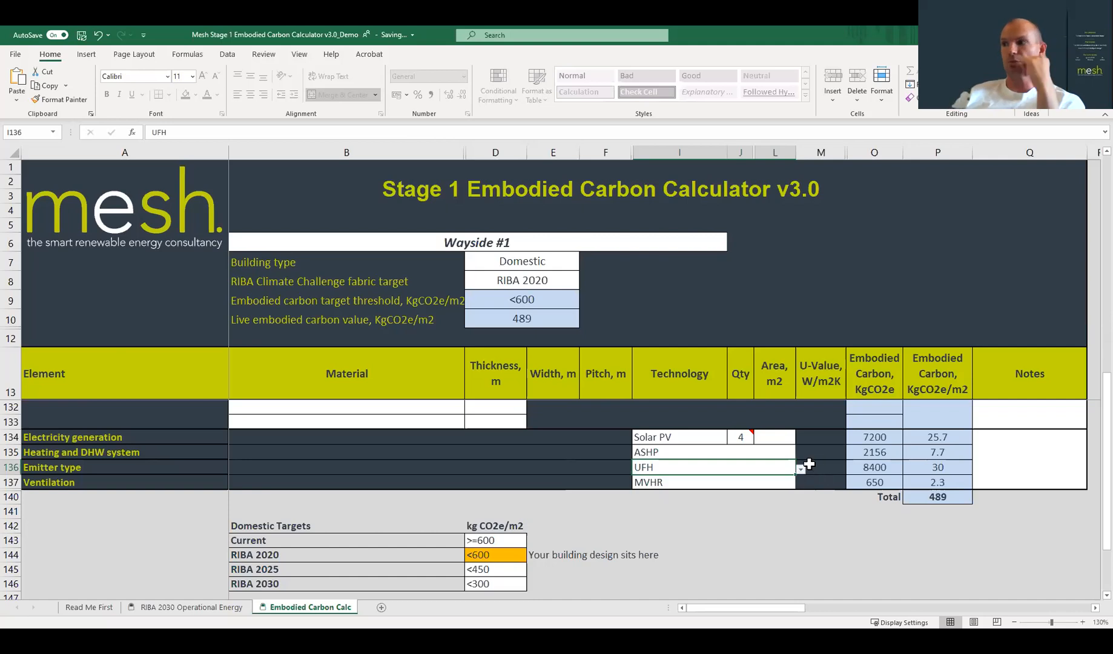
left_click(782, 481)
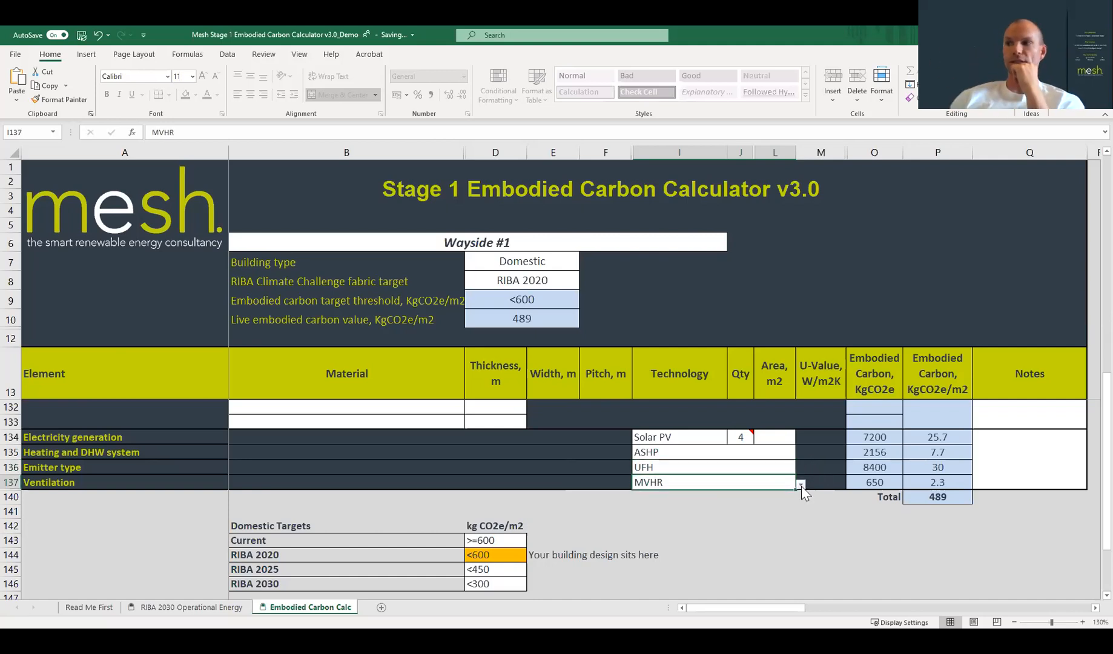
left_click(800, 485)
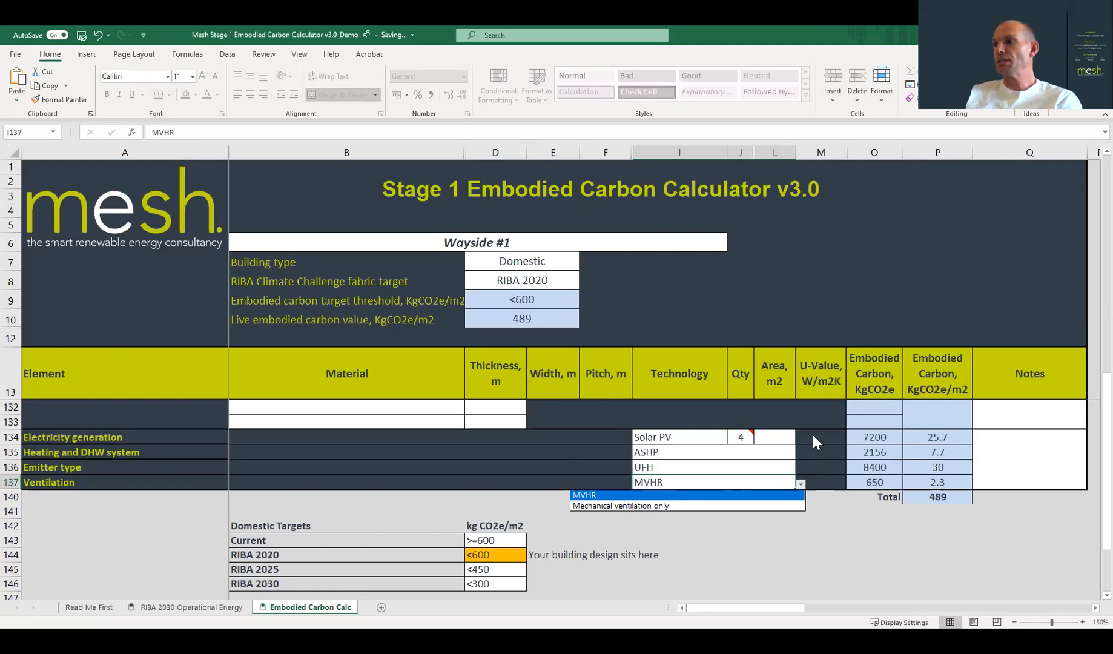
key("Escape")
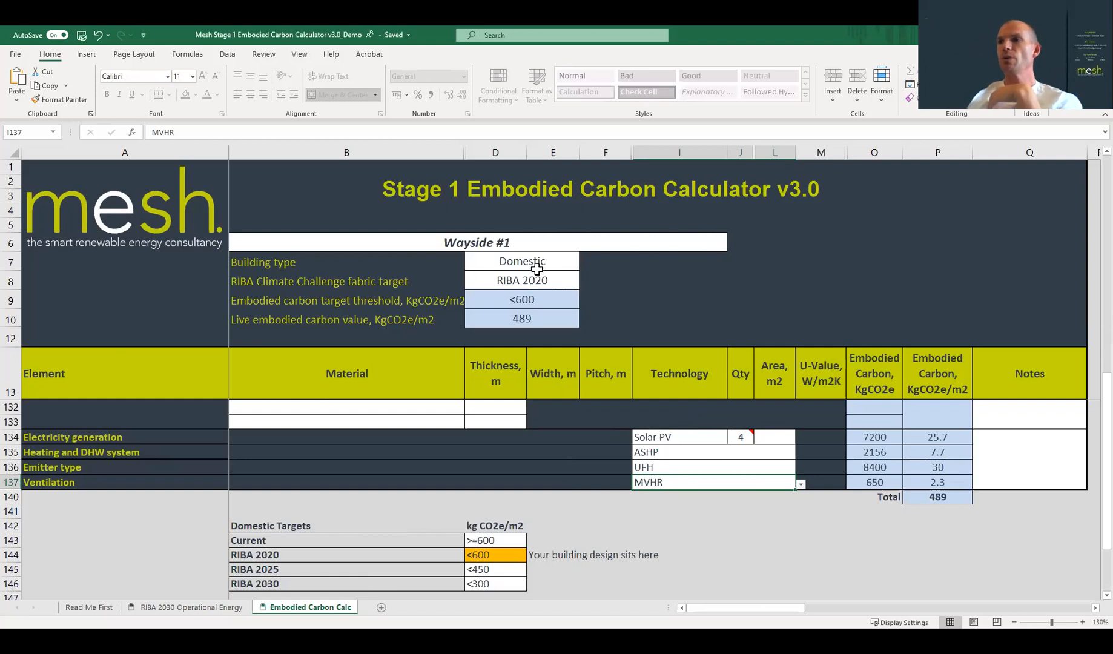
Try RIBA 2025 as the fabric target and switch it to RIBA 2030, comparing the embodied carbon of the ASHP heating system
left_click(693, 450)
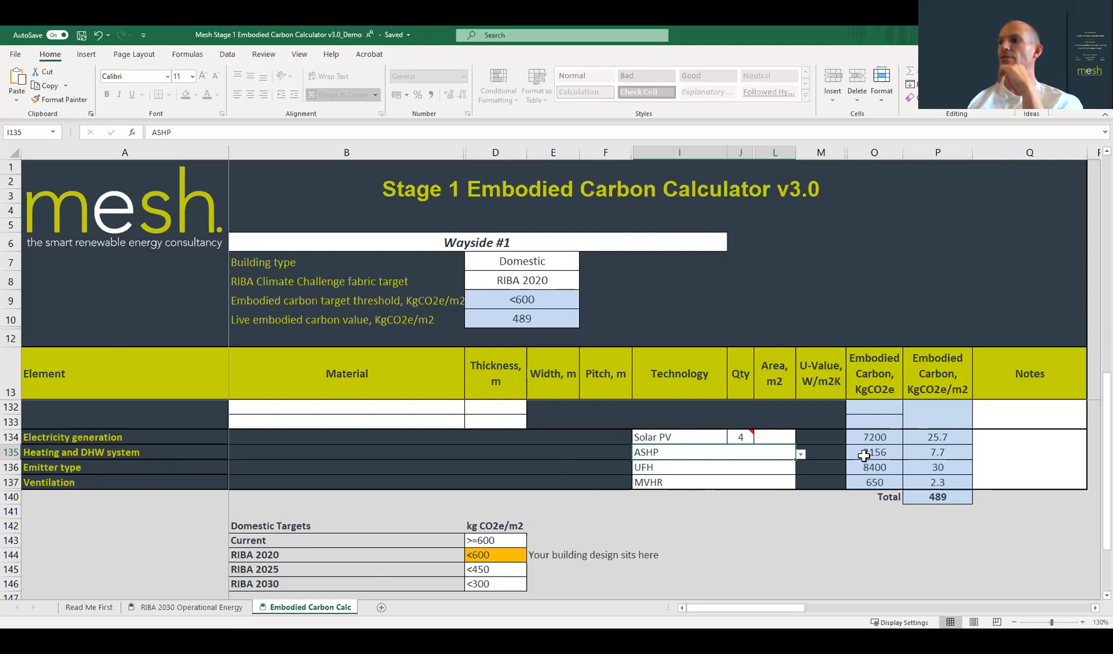
left_click(560, 280)
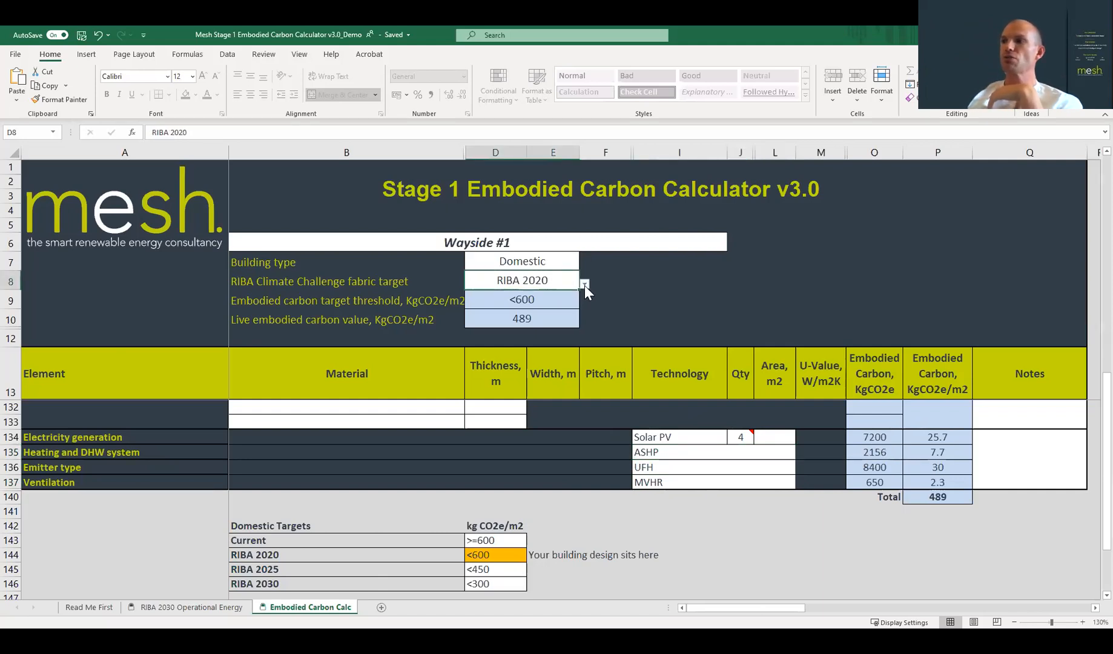
left_click(584, 284)
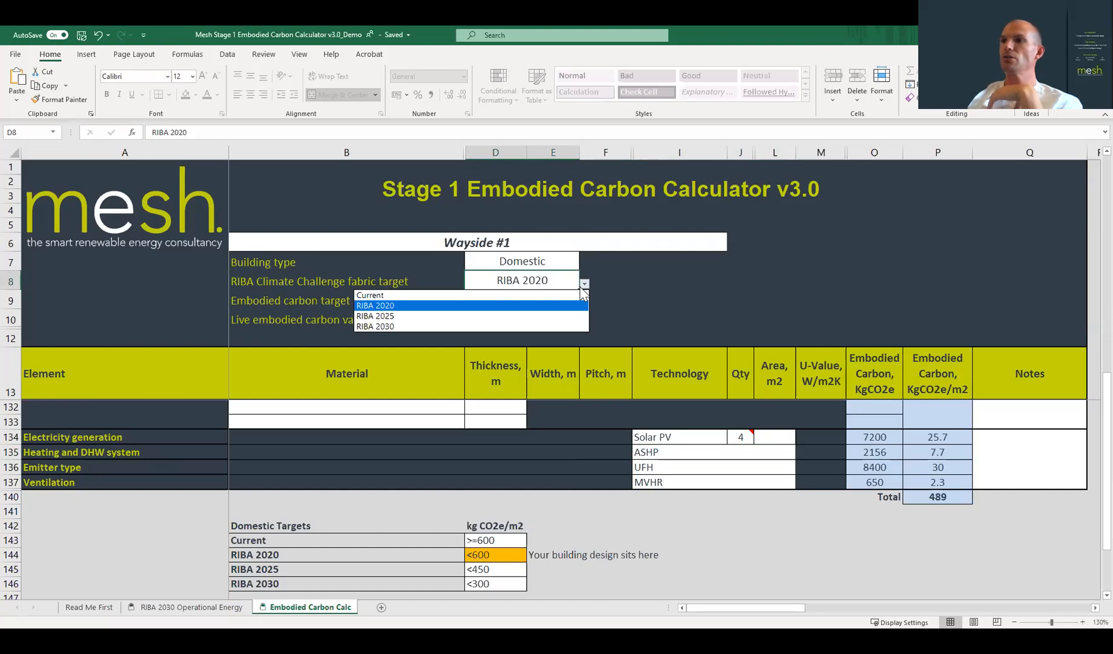
left_click(477, 316)
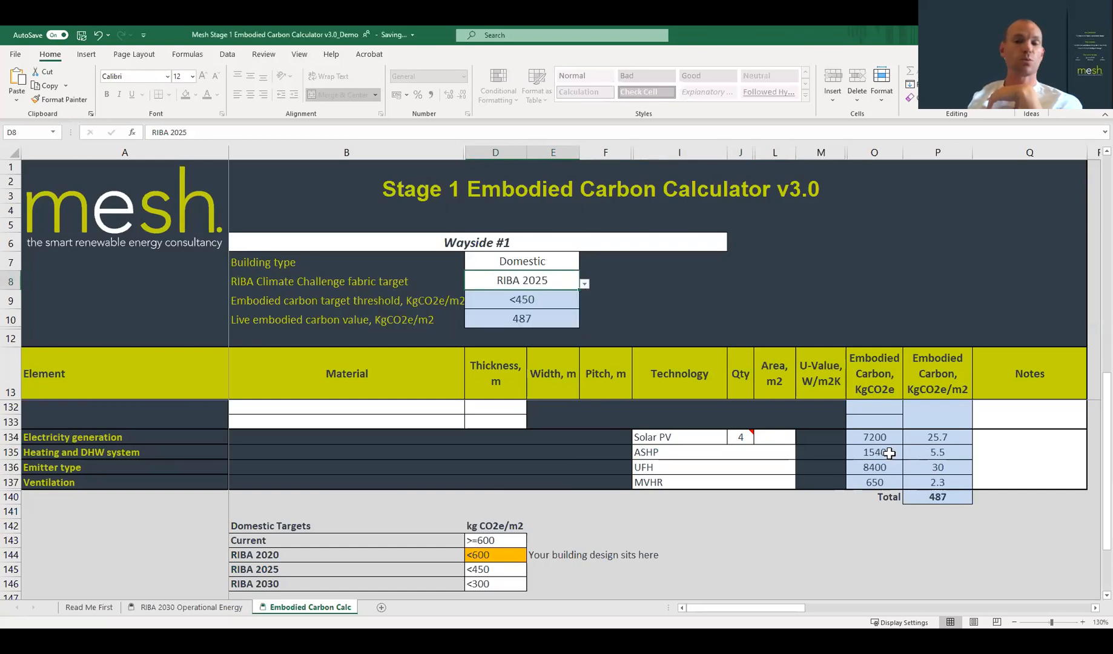
left_click(584, 284)
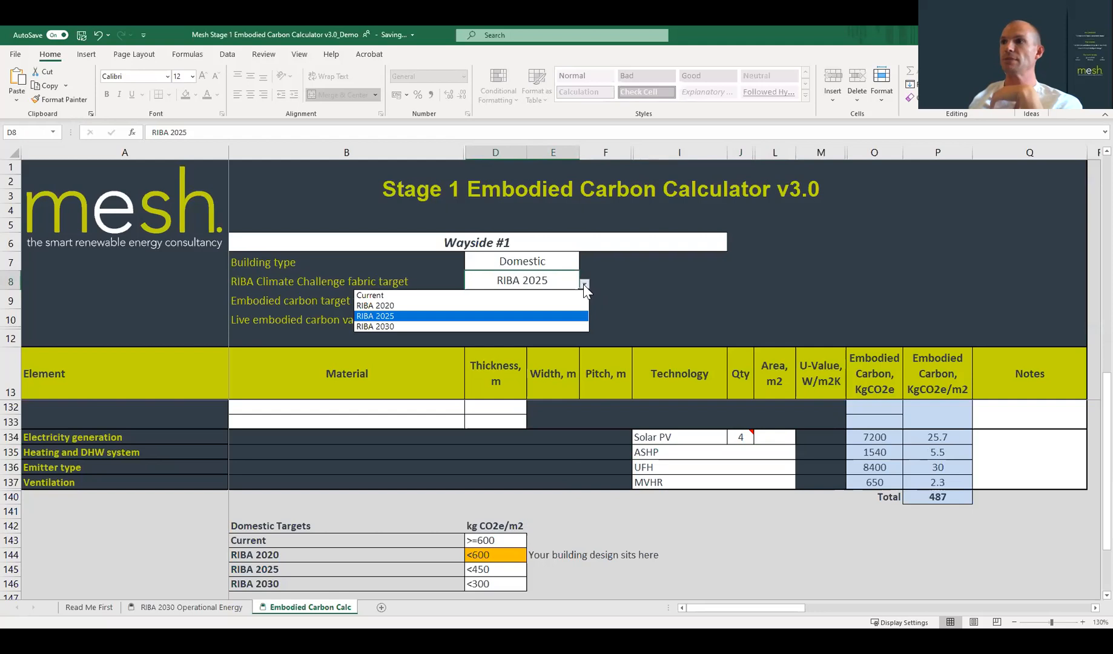
left_click(514, 327)
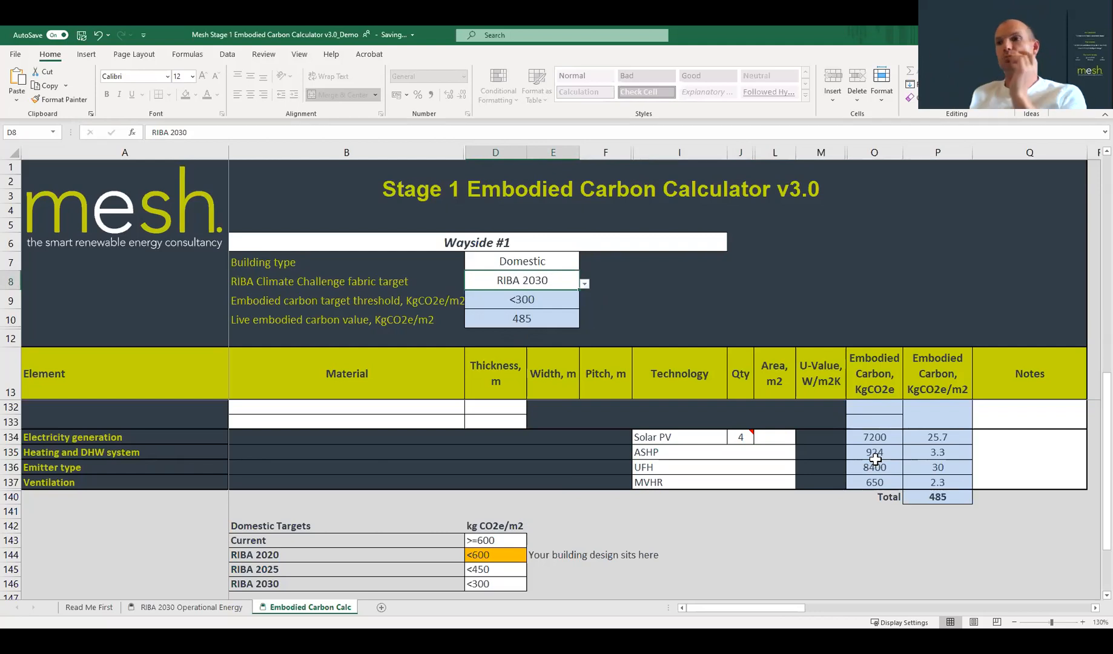
Examine the domestic targets, the contribution percentages and the embodied carbon breakdown chart below the element table
scroll(757, 458, "down", 2)
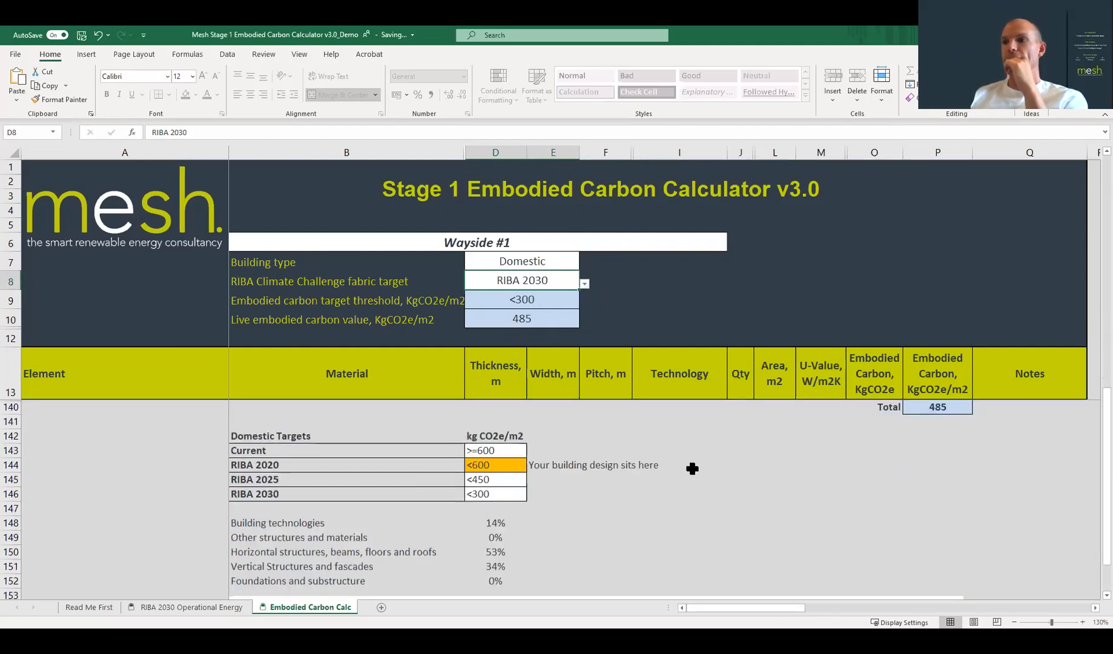
scroll(692, 466, "down", 1)
scroll(692, 464, "down", 4)
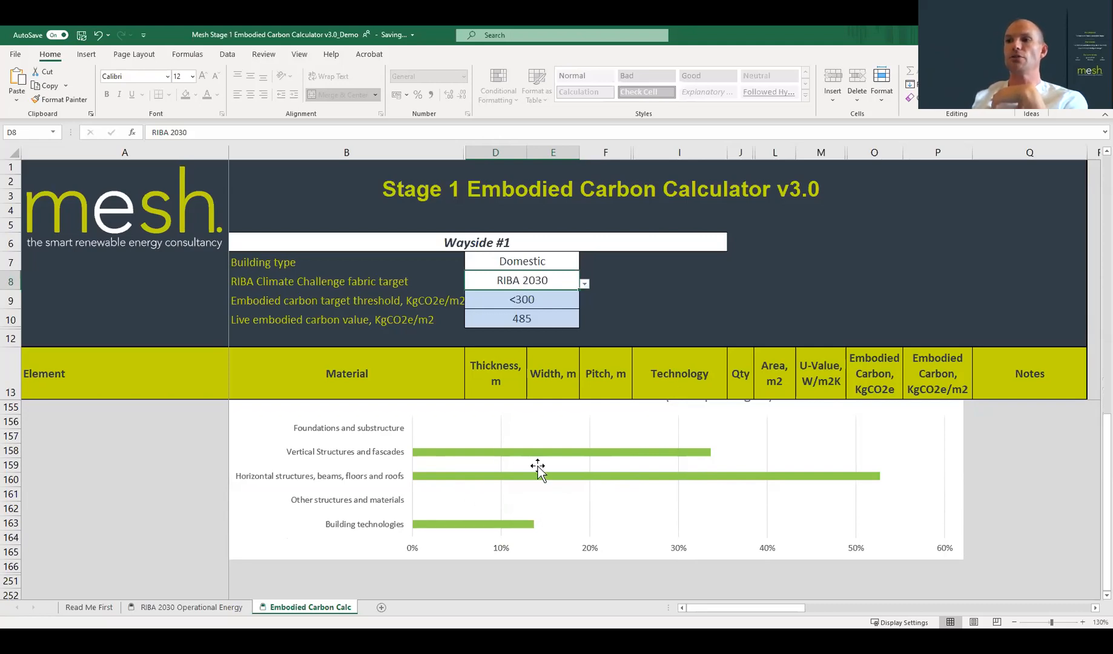
scroll(405, 460, "up", 2)
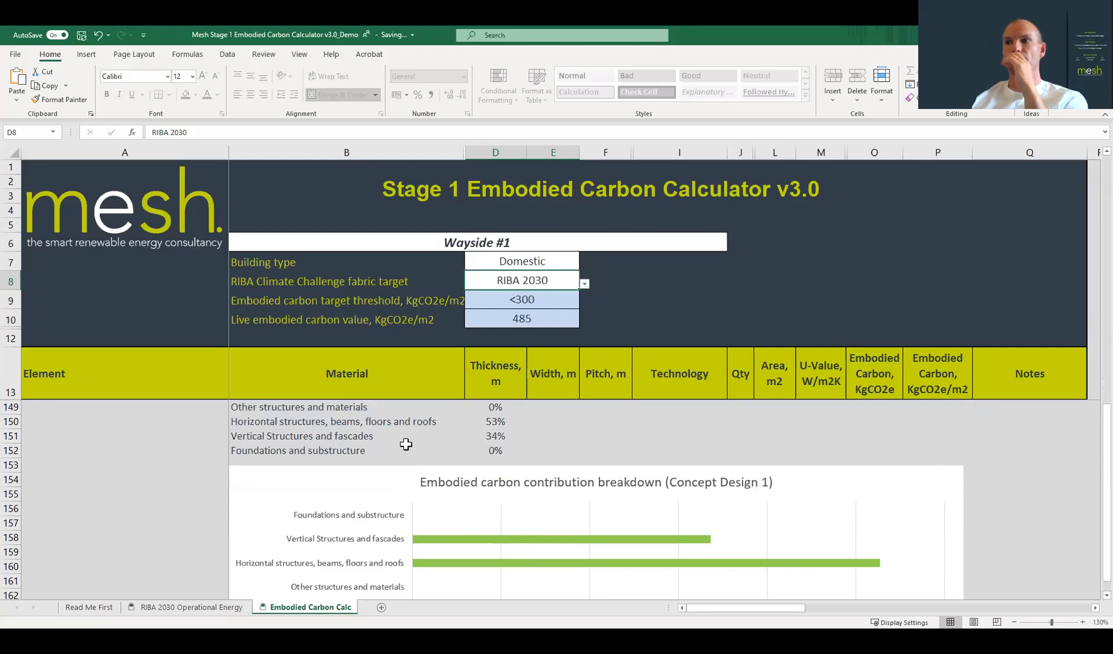
scroll(405, 445, "up", 19)
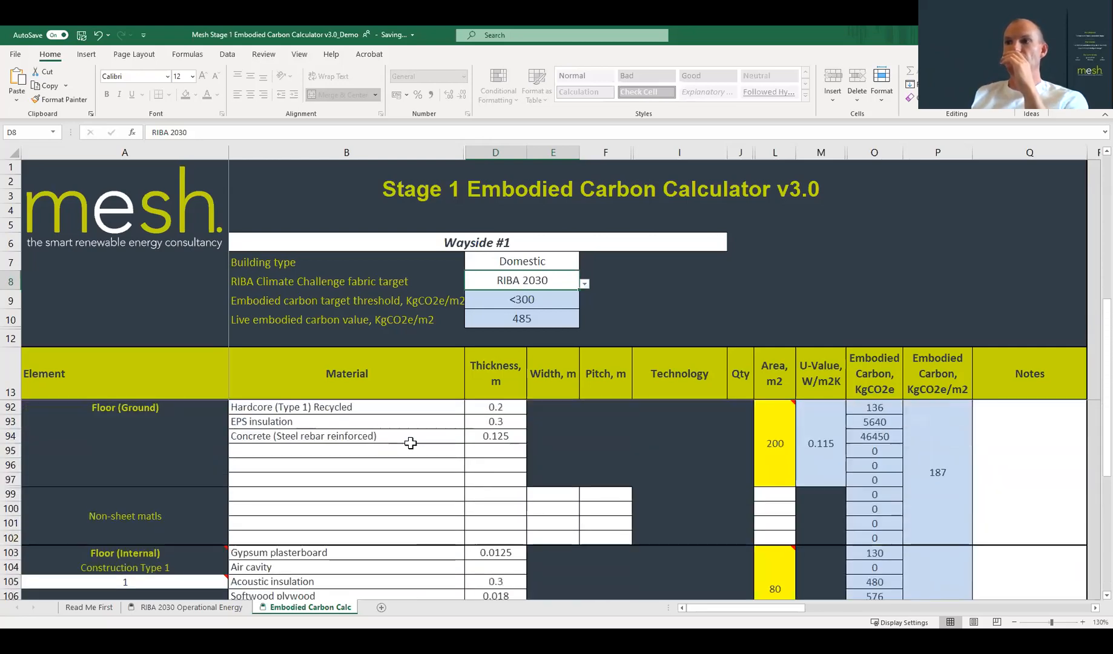
scroll(411, 443, "down", 13)
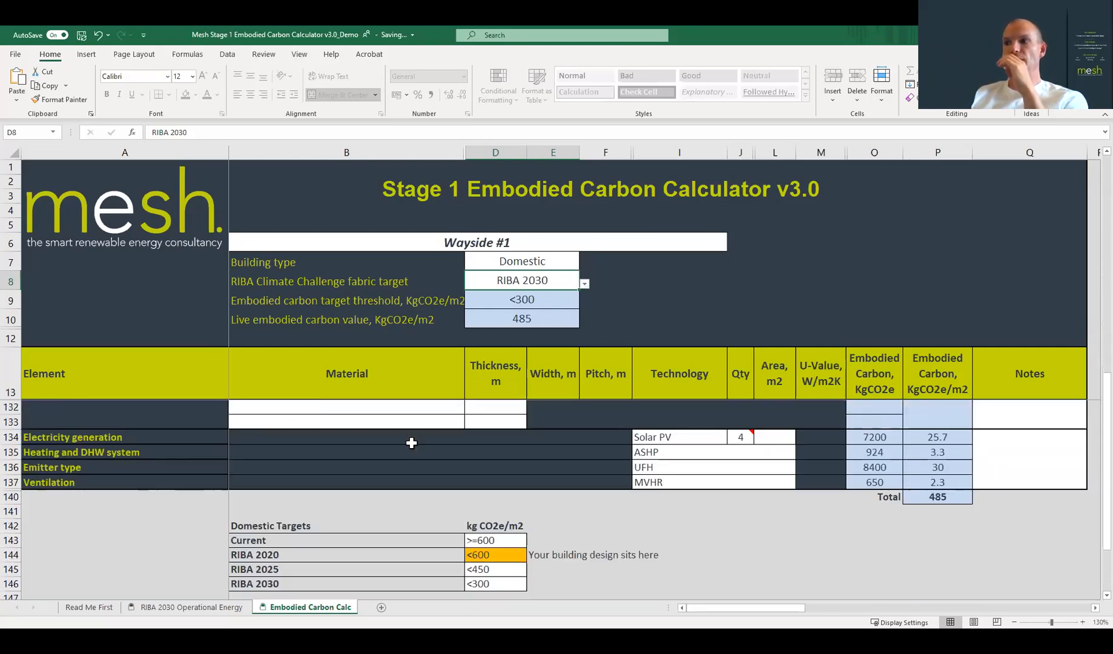
scroll(411, 443, "down", 8)
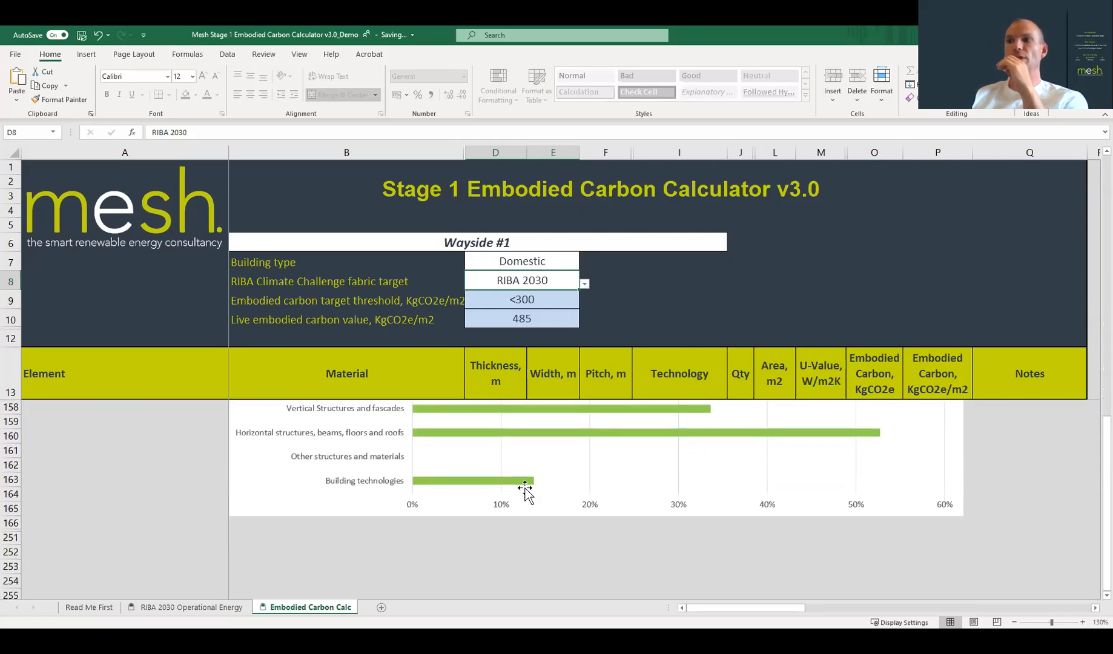